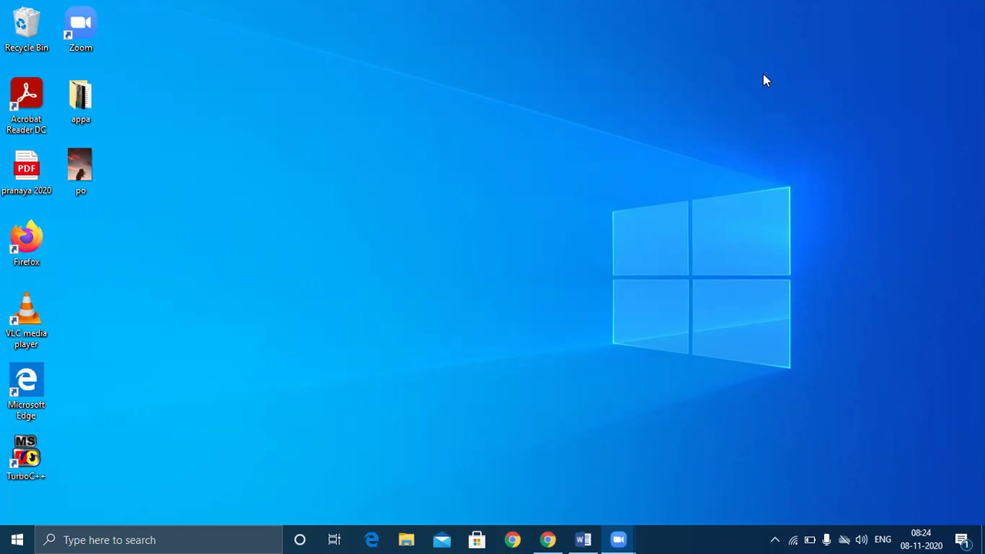
- Launch Word from the taskbar and browse the start-screen templates, from Blank document to certificates
left_click(593, 537)
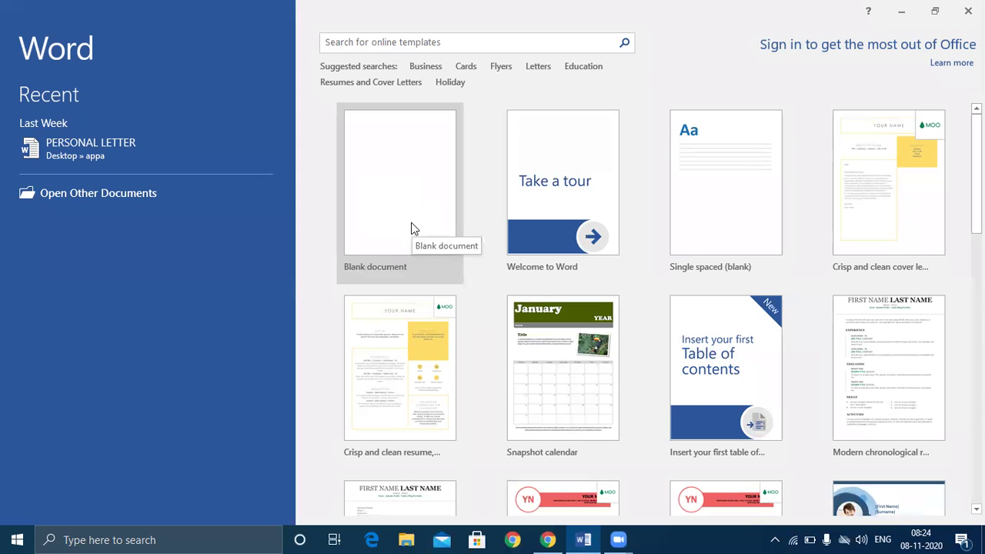
scroll(412, 228, "down", 1)
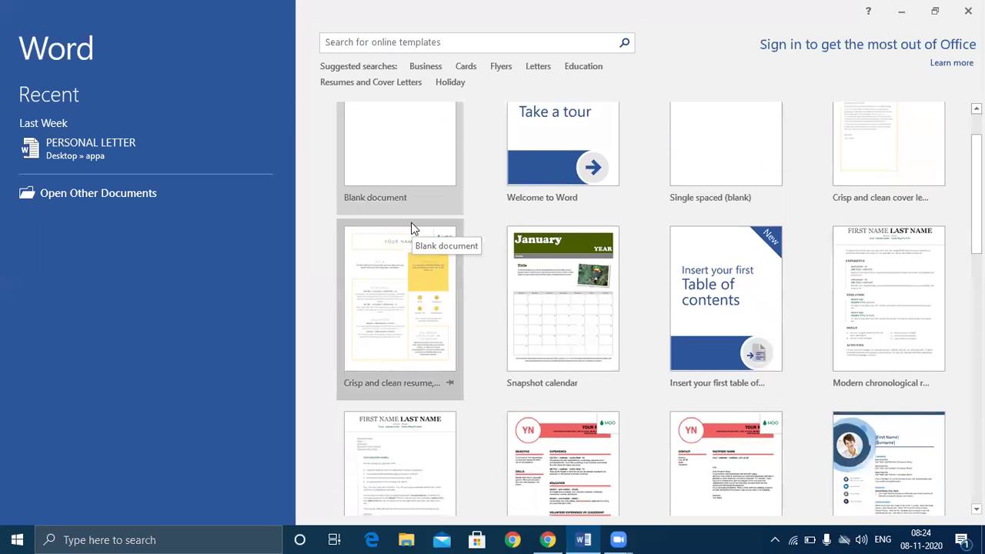
scroll(411, 229, "down", 1)
scroll(411, 225, "down", 1)
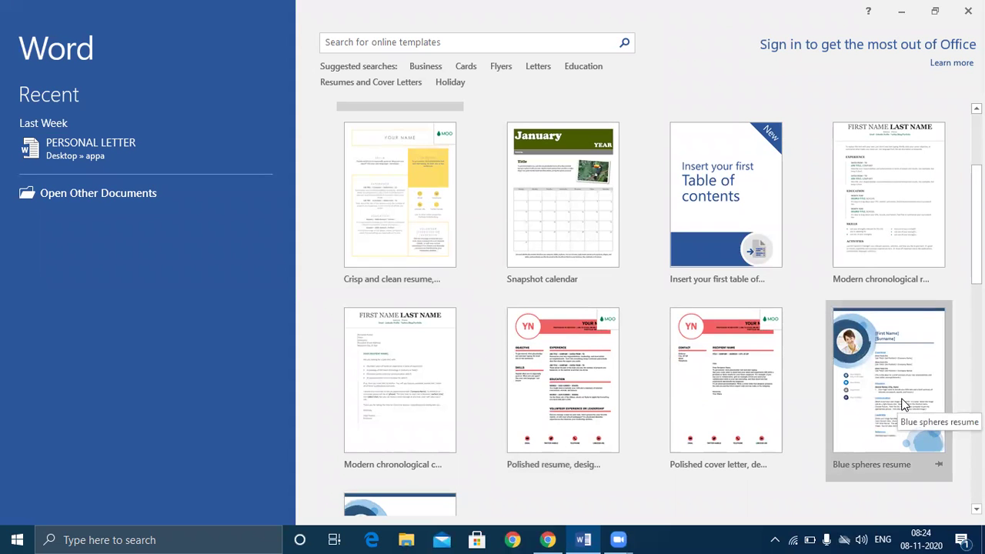
scroll(735, 347, "down", 3)
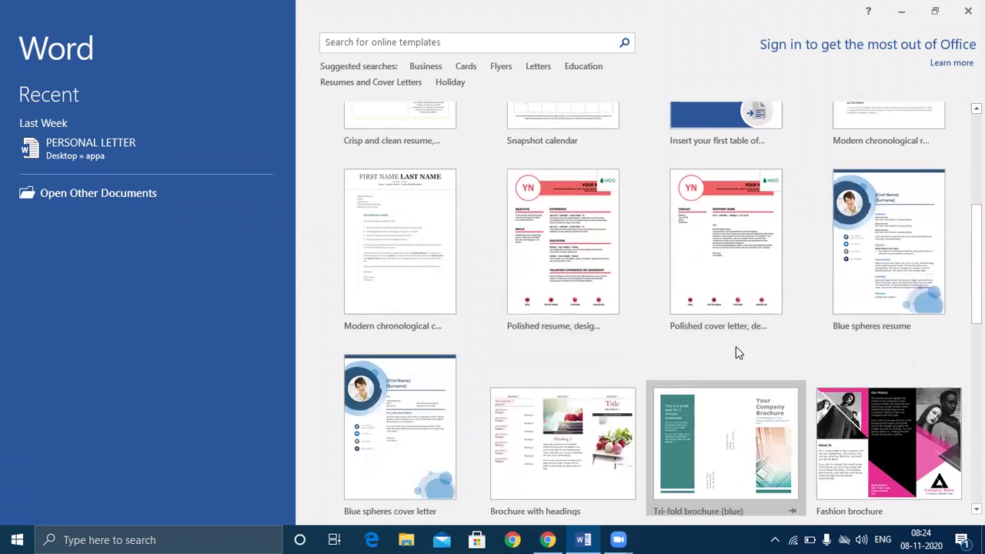
scroll(735, 346, "down", 3)
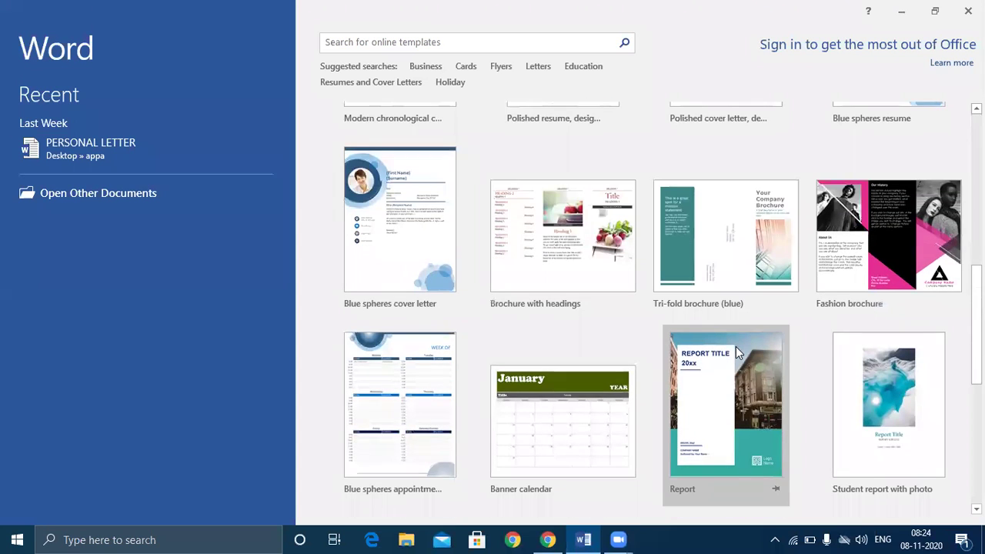
scroll(736, 346, "down", 3)
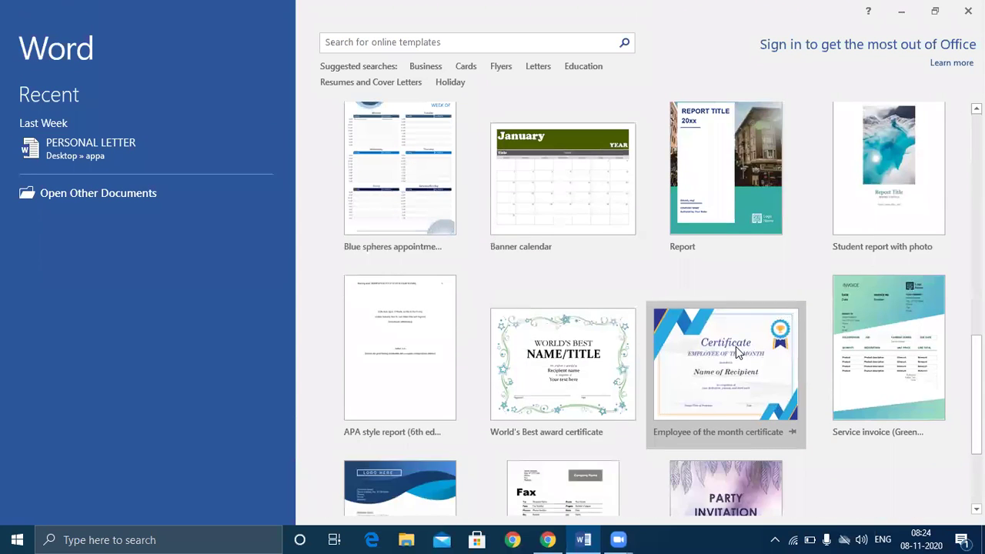
scroll(735, 346, "up", 4)
scroll(736, 346, "up", 7)
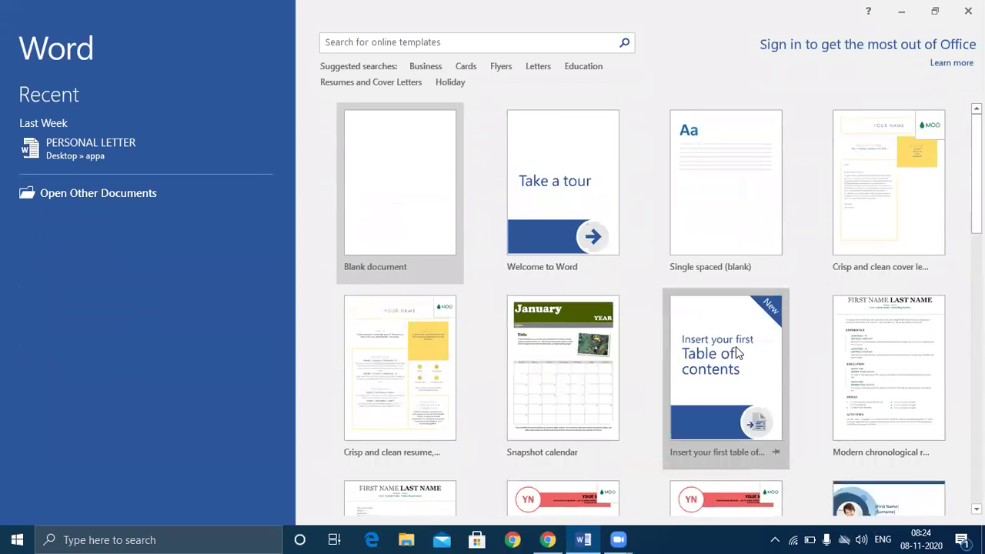
- Create a new blank document, Document1
left_click(390, 186)
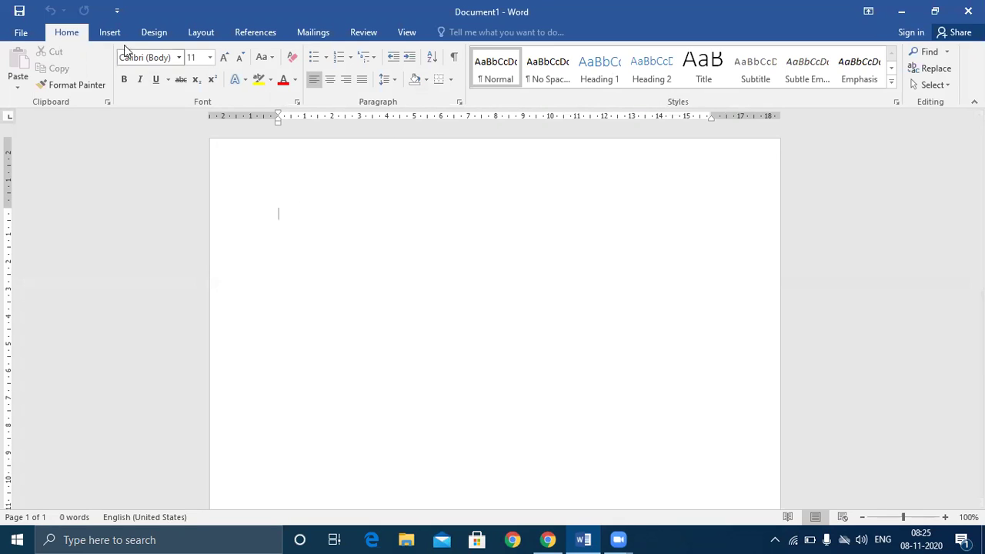
double_click(455, 190)
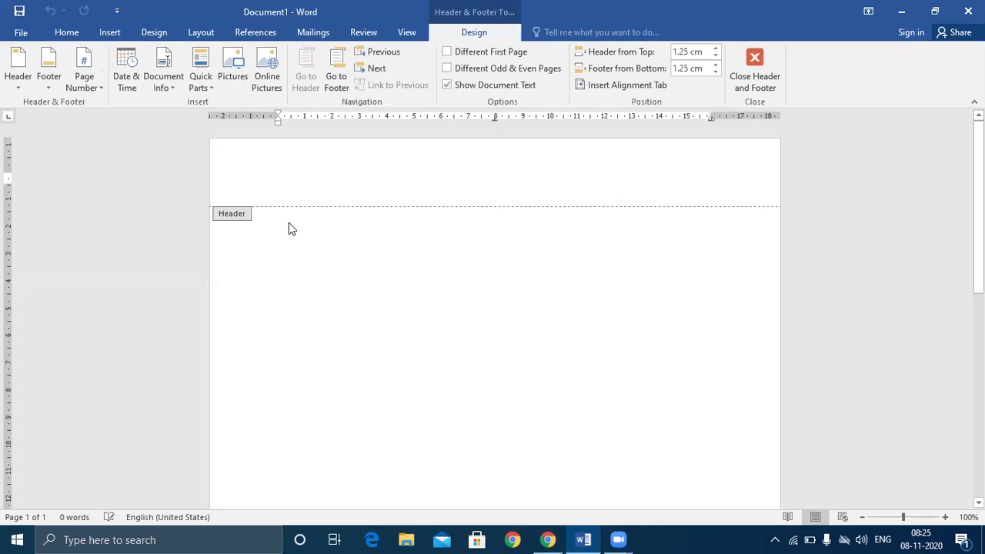
left_click(110, 37)
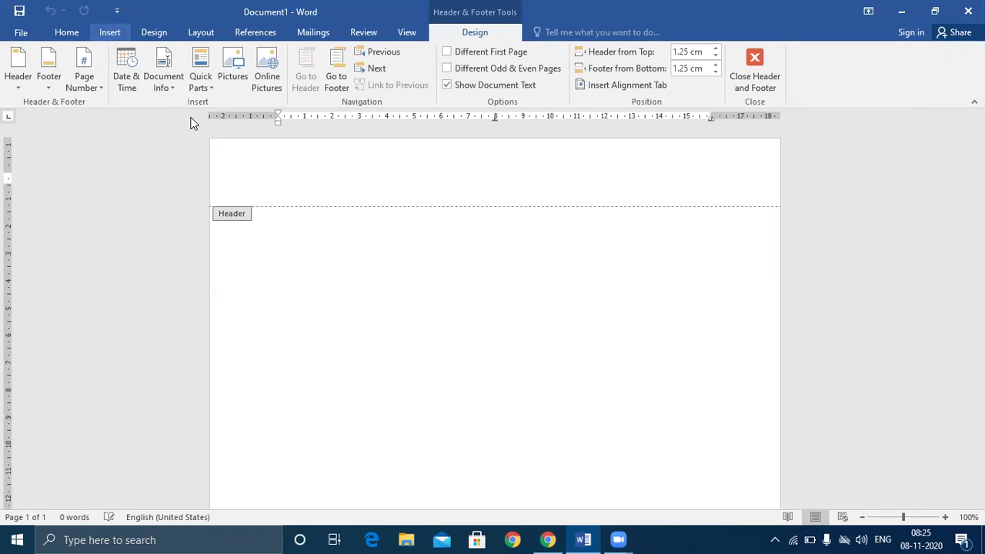
double_click(483, 360)
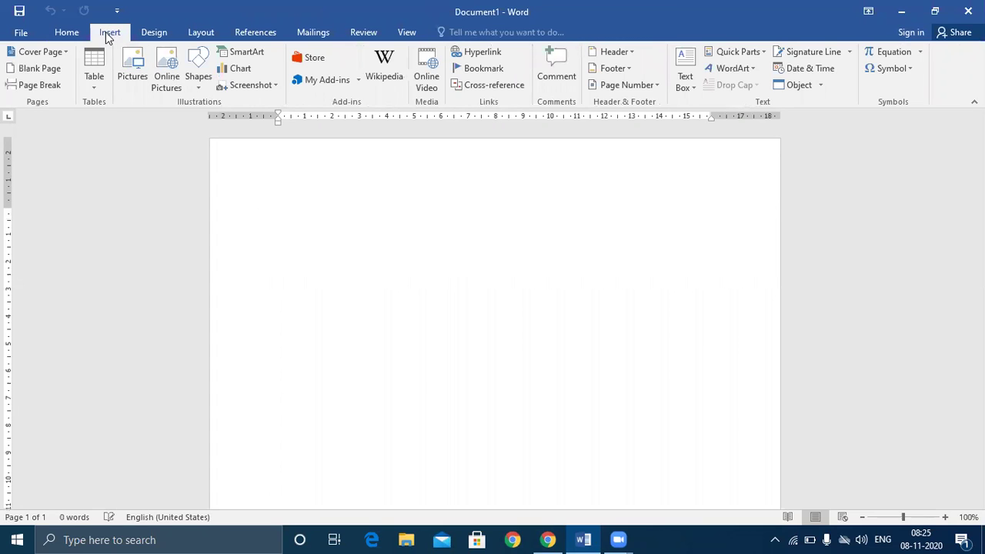
- Add a Blank header layout and delete its [Type here] placeholder
left_click(618, 51)
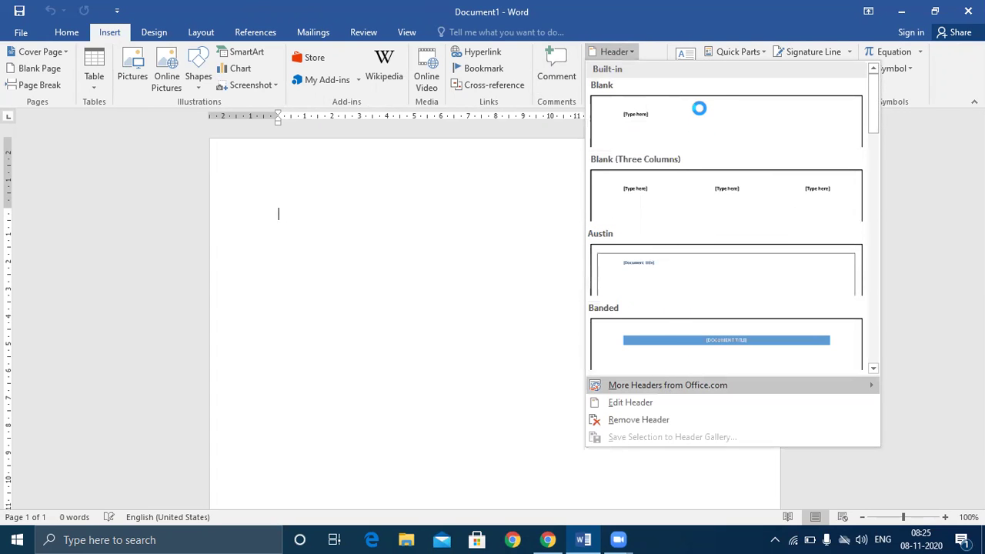
mouse_move(650, 384)
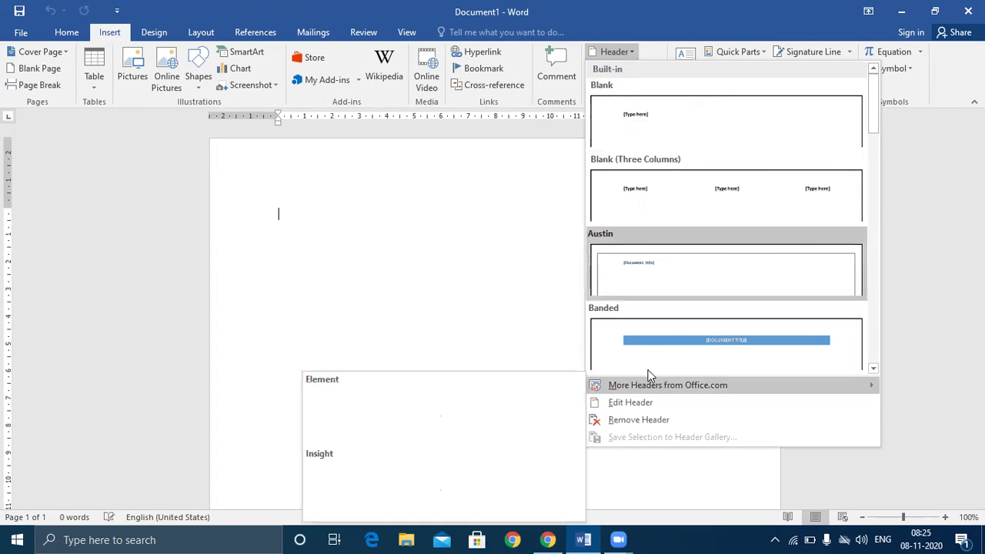
left_click(642, 125)
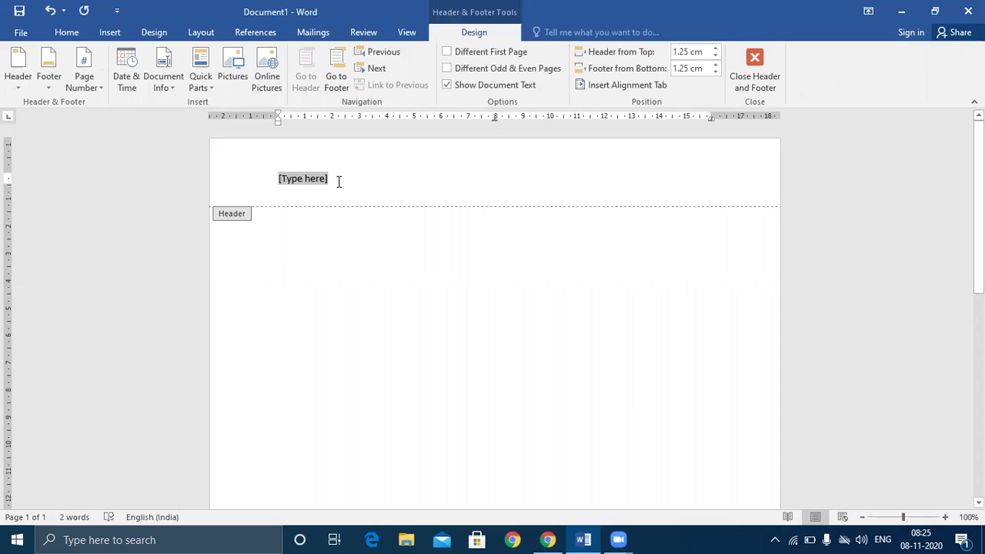
key("Delete")
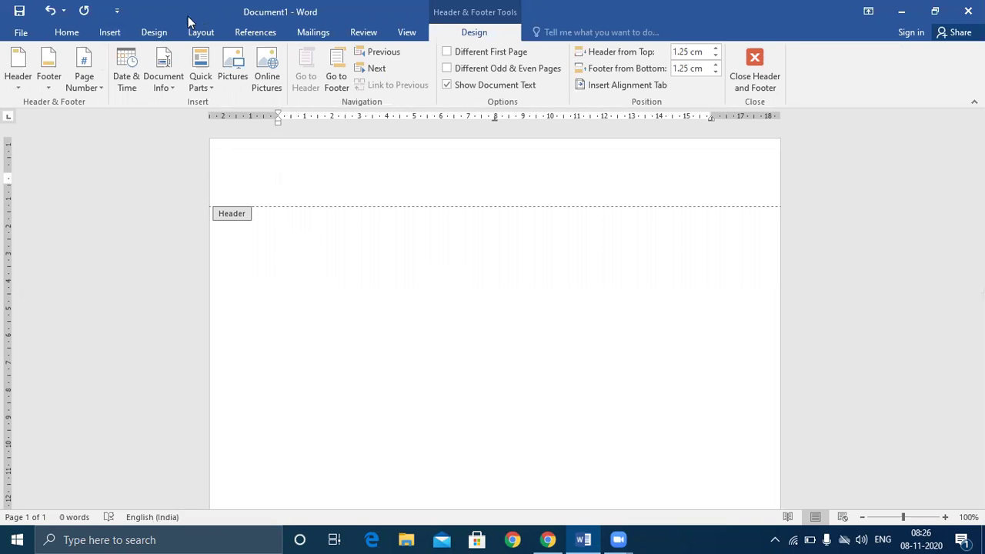
- Insert a 2x1 table, two columns by one row, into the header
left_click(112, 32)
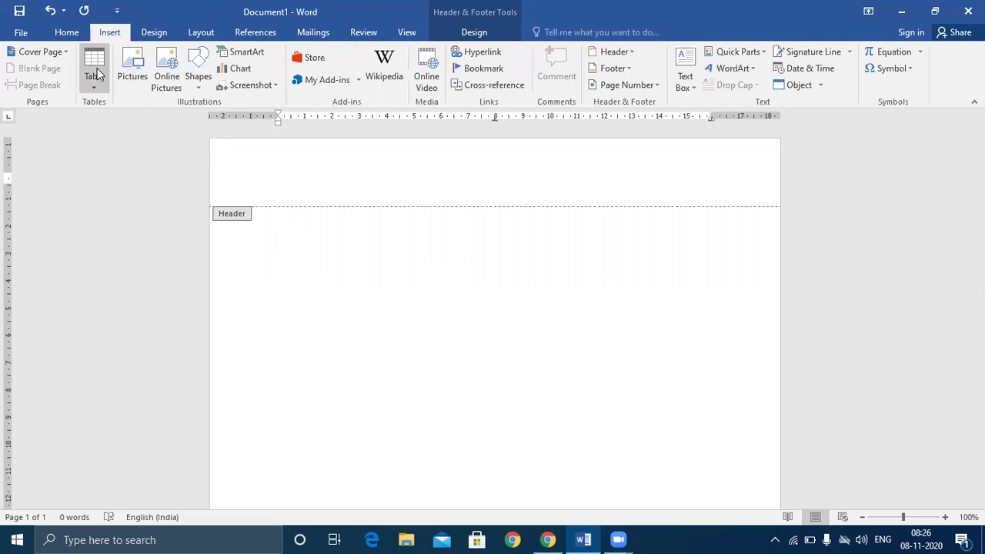
left_click(97, 71)
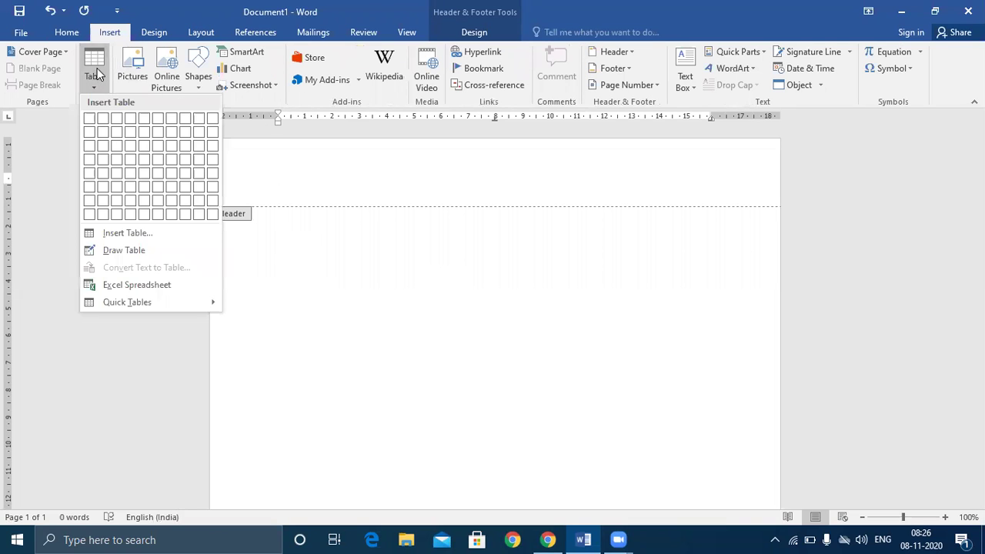
left_click(101, 123)
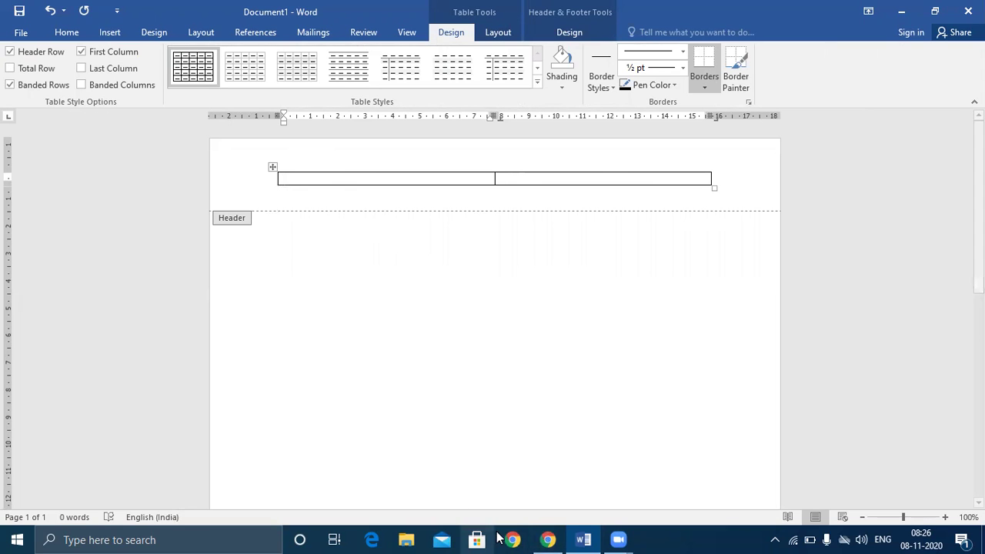
- In Chrome's Google Images logo results, choose Save image as on the pink lion head
left_click(552, 540)
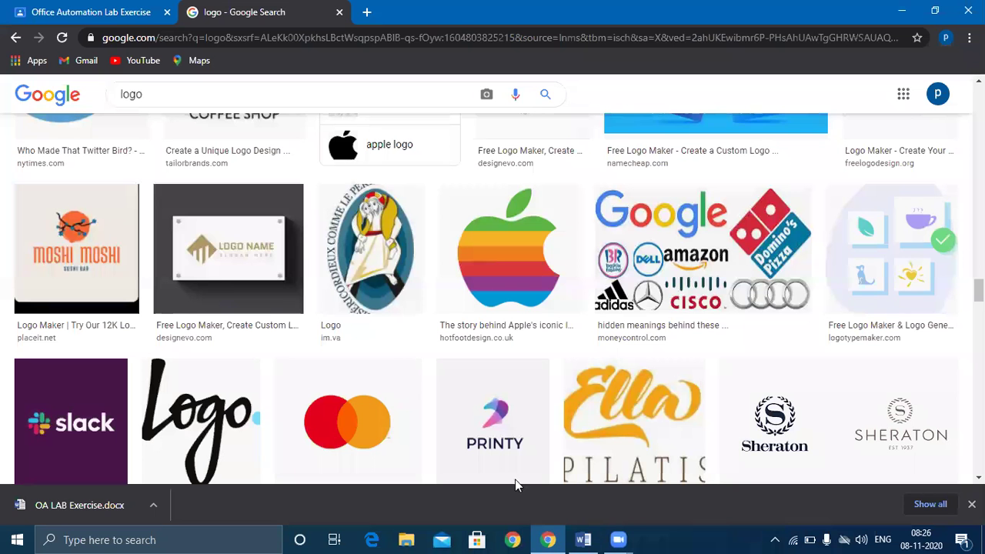
scroll(300, 193, "up", 12)
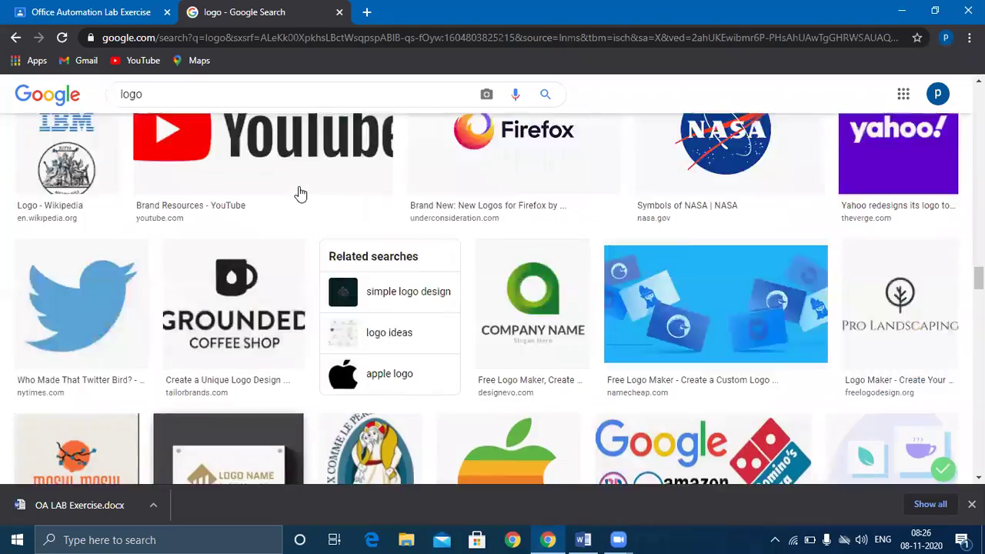
scroll(299, 192, "up", 12)
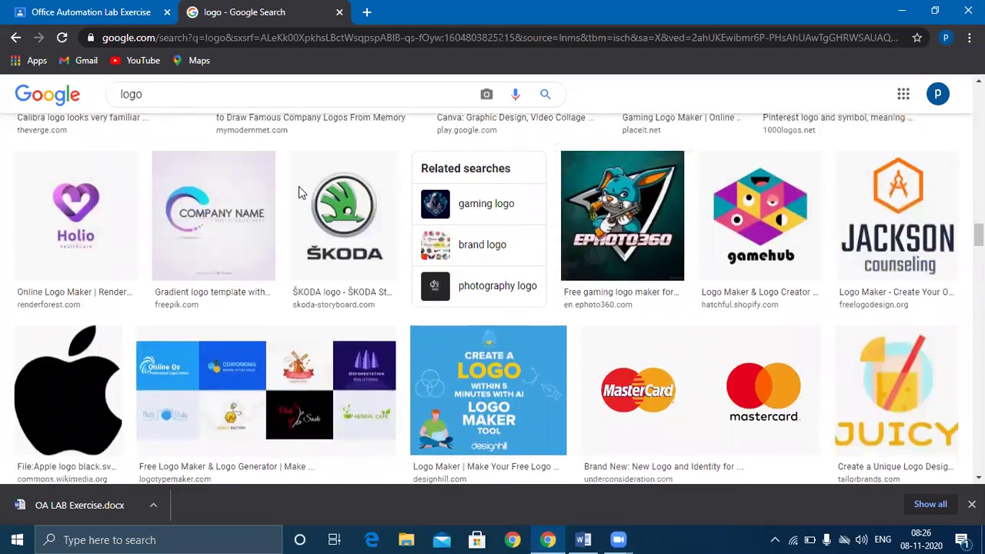
scroll(300, 192, "up", 12)
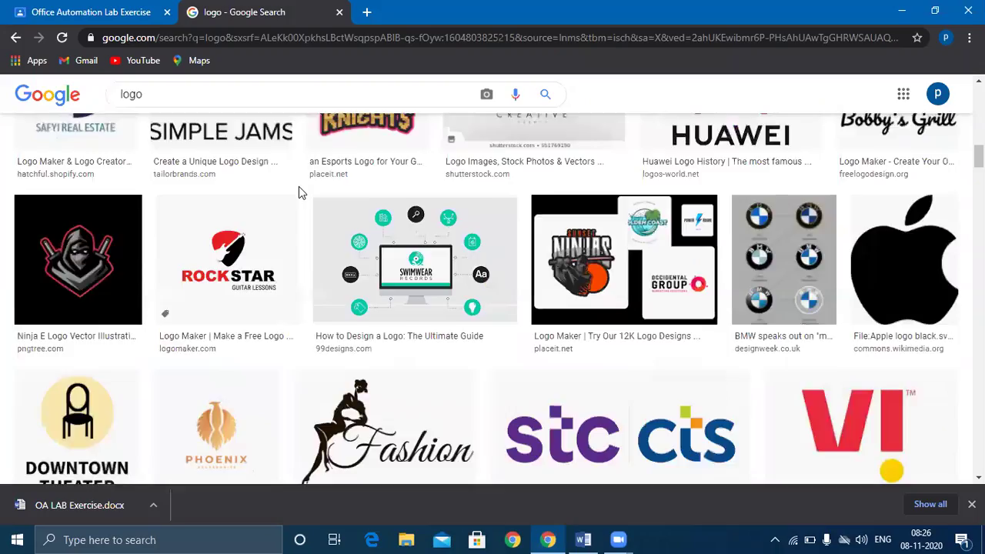
scroll(308, 207, "down", 1)
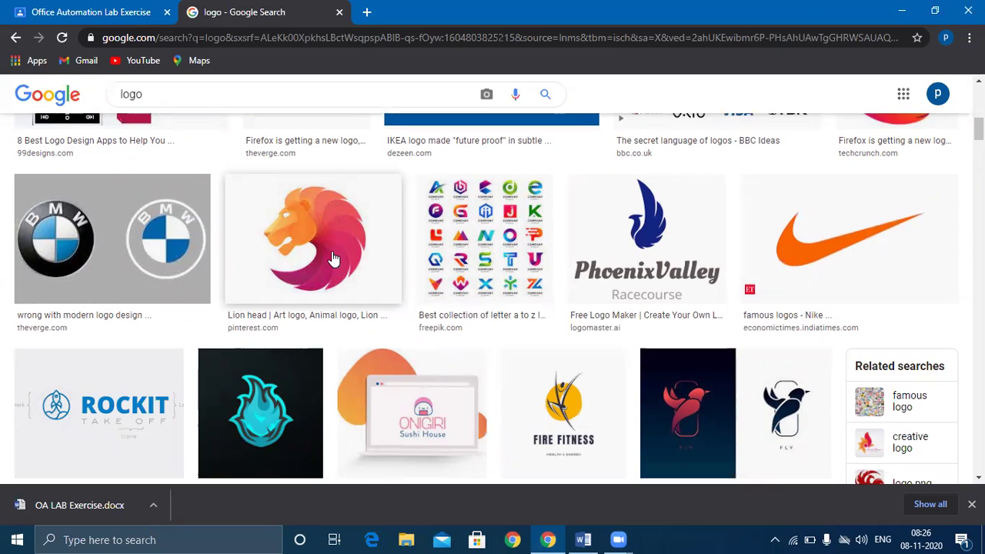
right_click(333, 259)
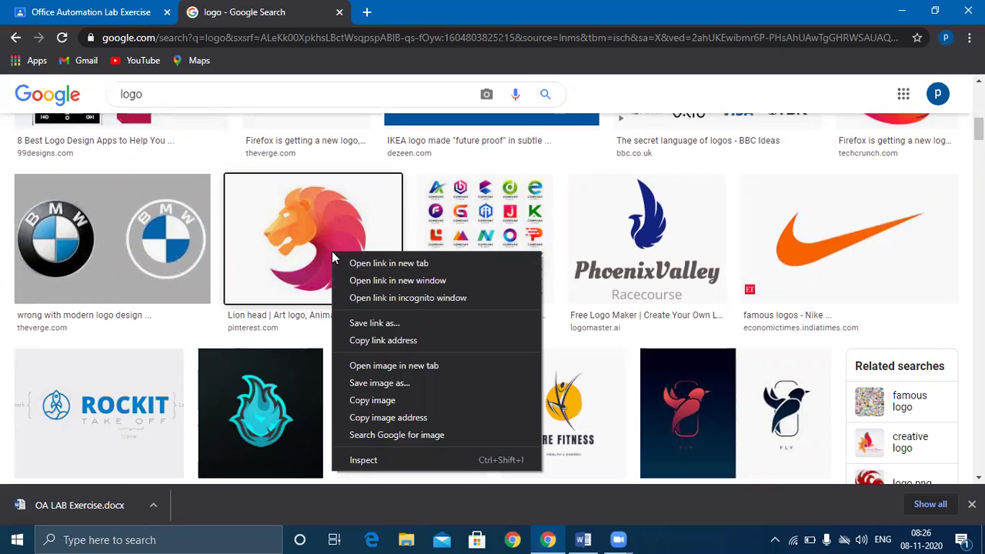
left_click(379, 383)
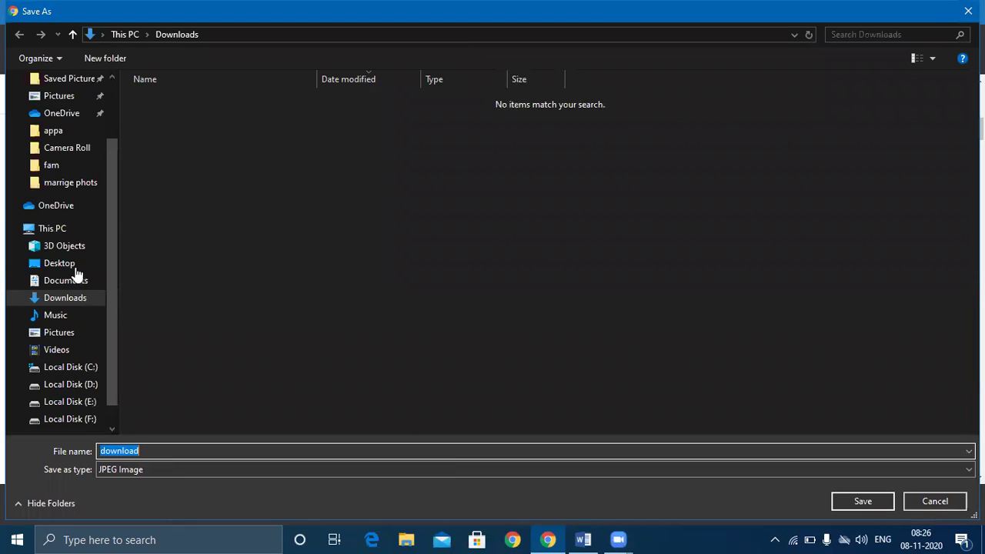
- In the Save As dialog, pick Desktop, name the file leo, and save it
left_click(68, 270)
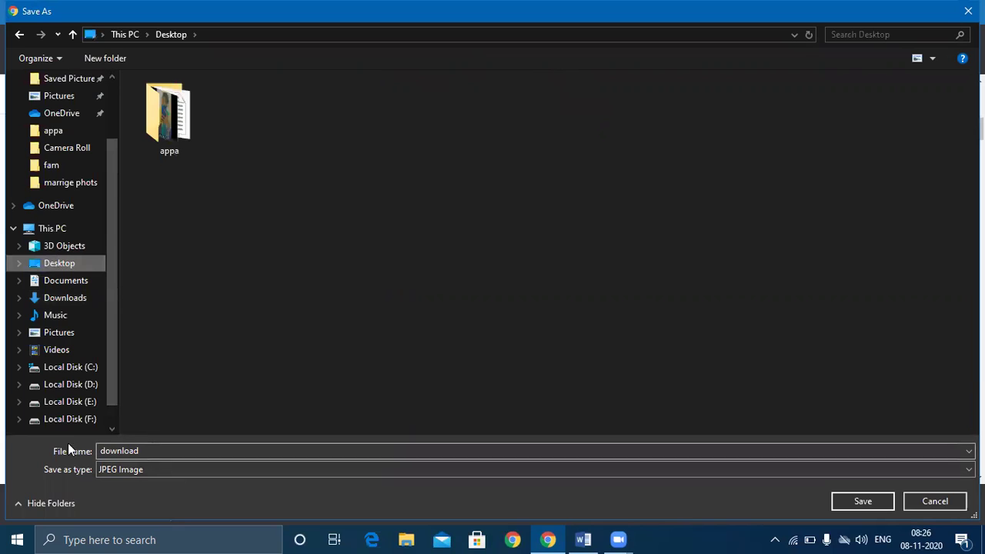
key("alt+n")
key("BackSpace")
type("leo")
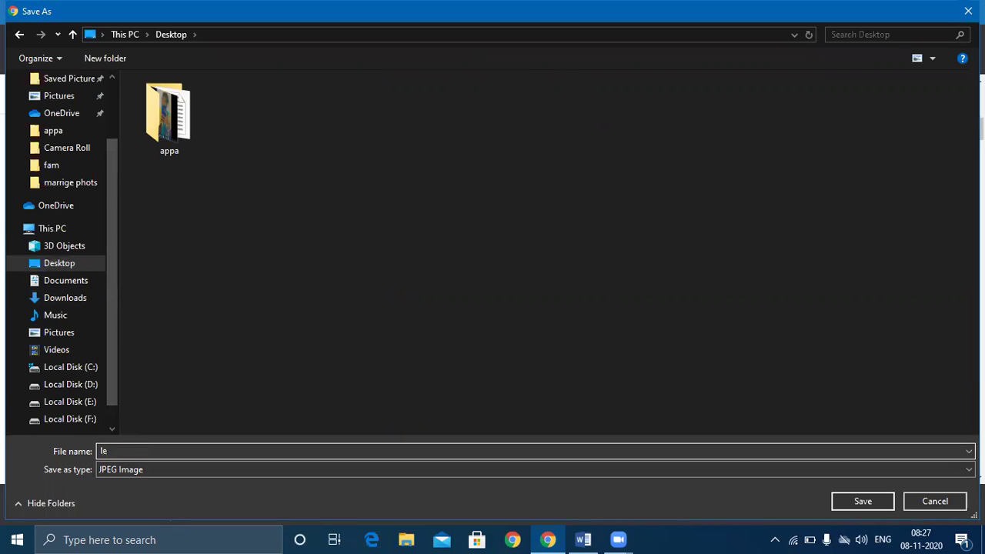
left_click(852, 505)
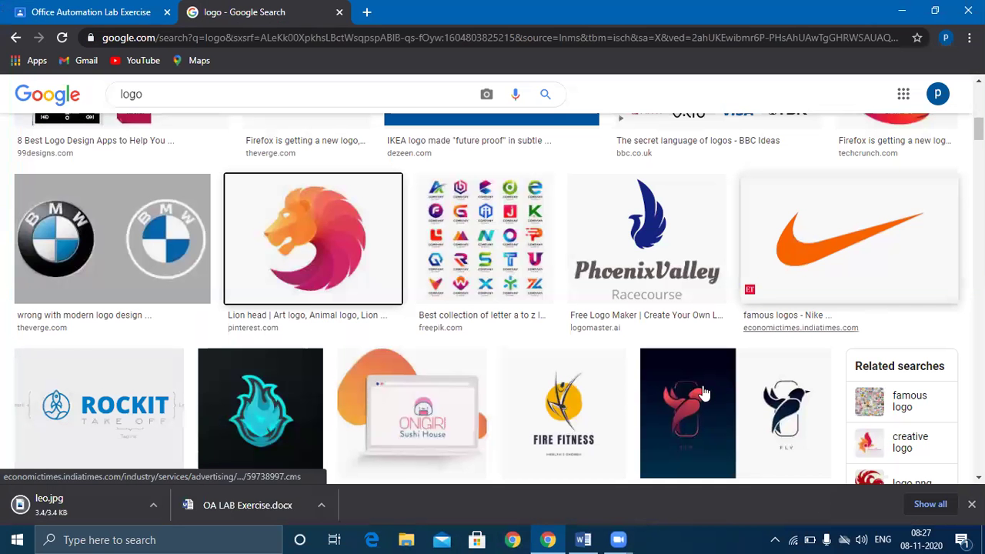
- Open the downloaded leo.jpg from Chrome's downloads bar to view the lion image
right_click(74, 504)
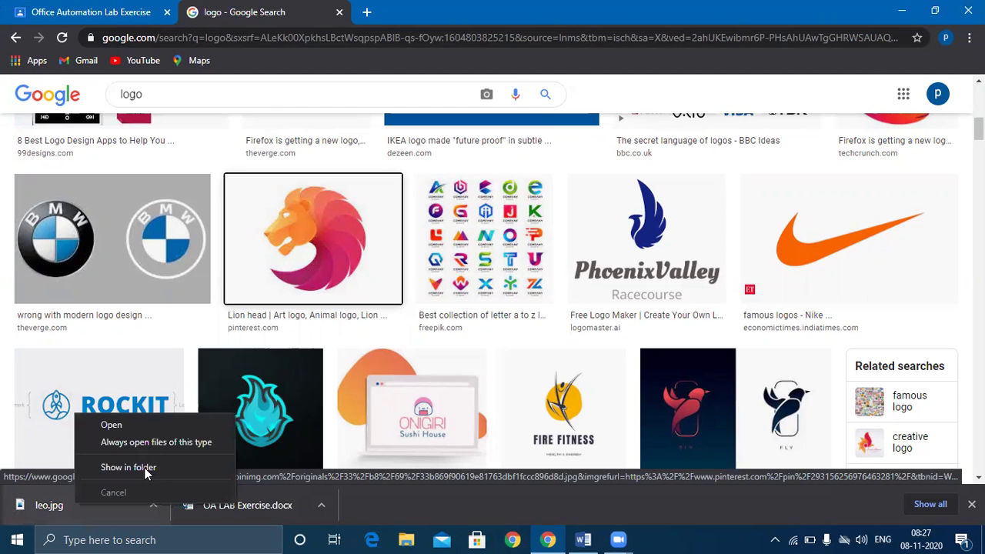
left_click(112, 424)
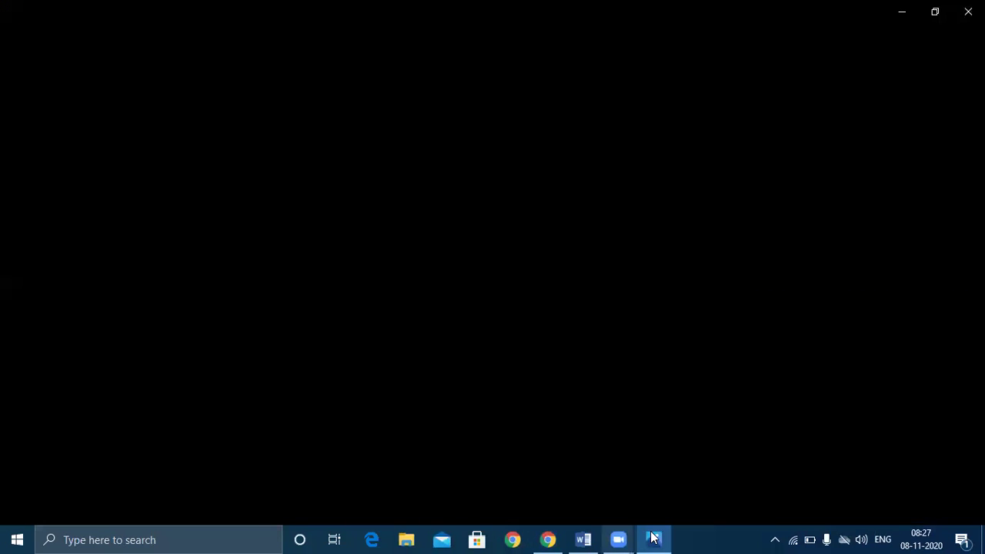
mouse_move(658, 538)
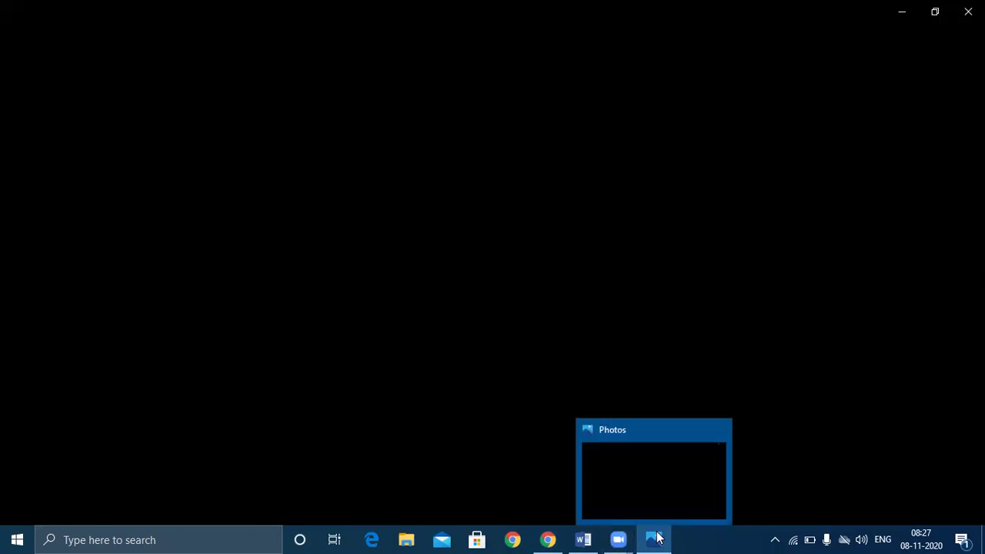
left_click(517, 539)
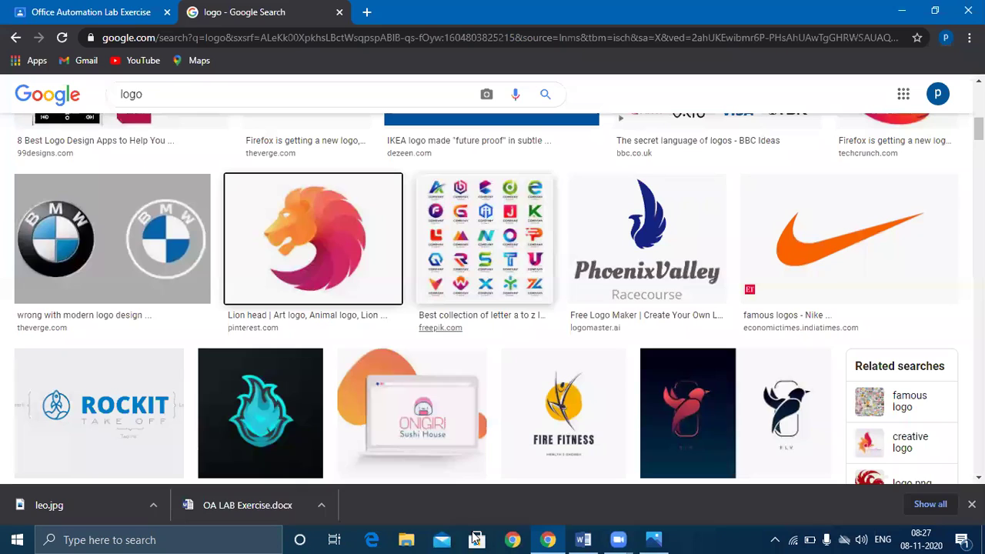
- In File Explorer's Desktop folder, copy the leo image file
left_click(410, 539)
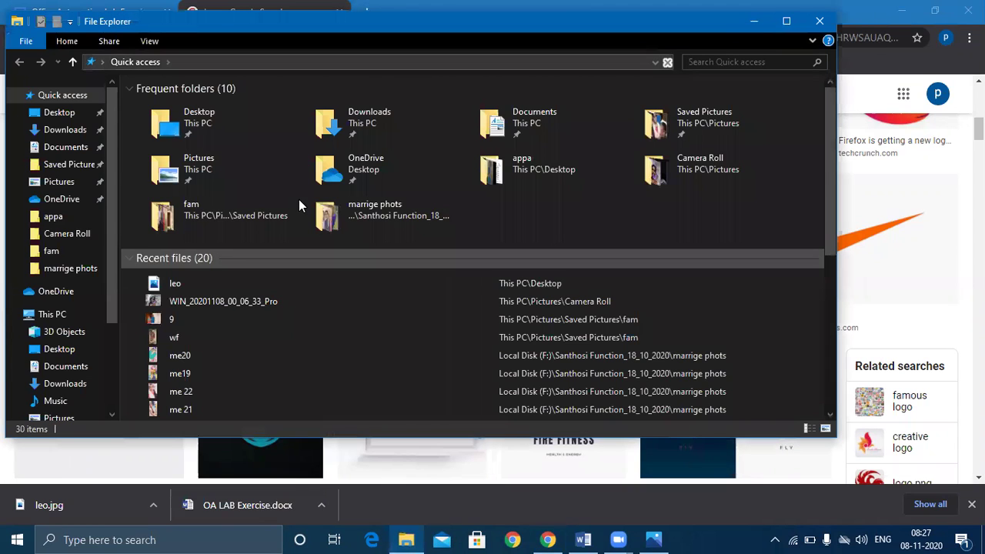
left_click(201, 123)
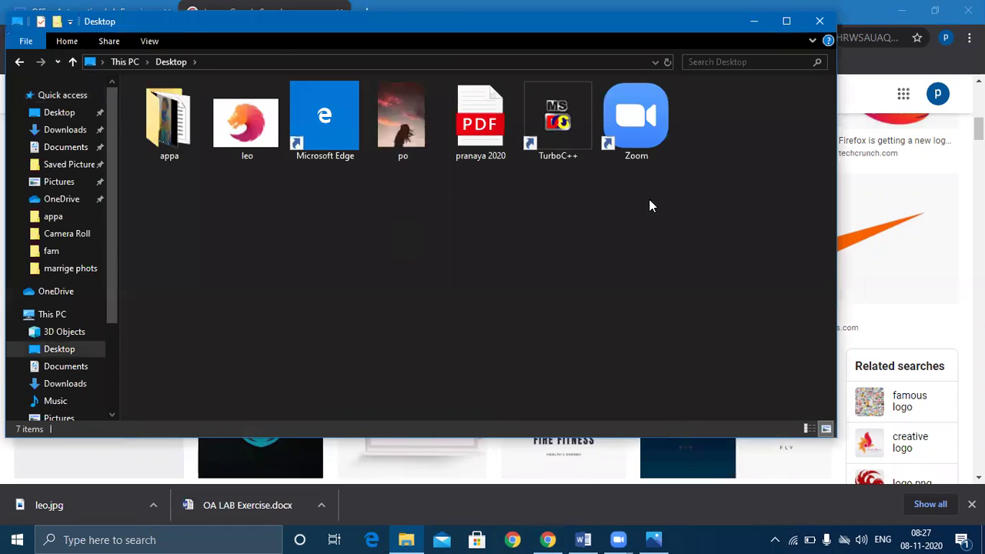
left_click(253, 125)
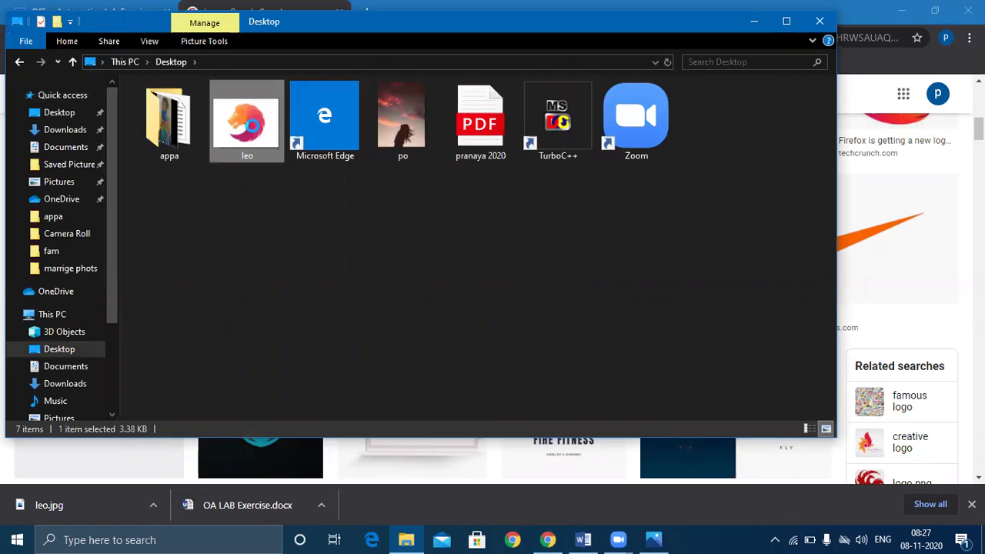
right_click(252, 126)
left_click(315, 436)
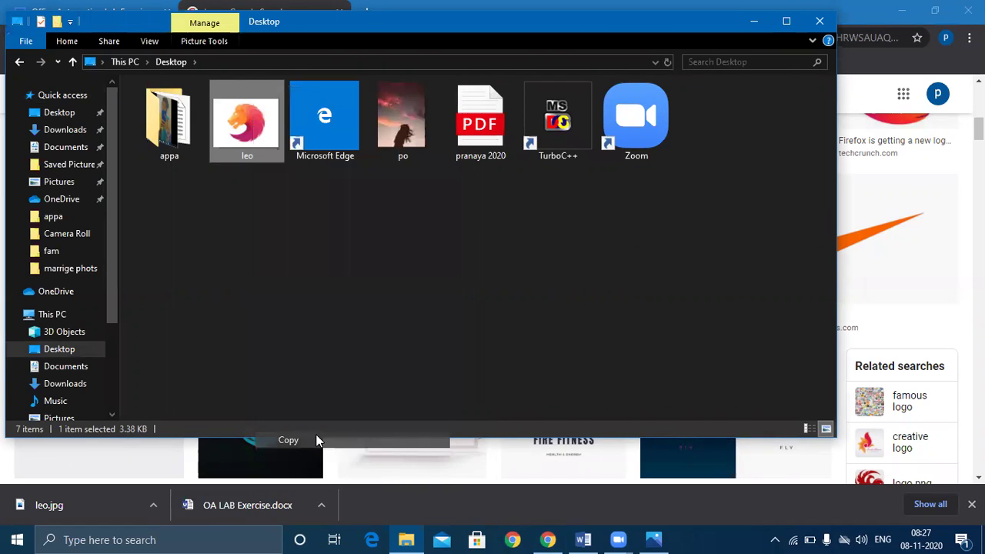
- Back in Word, paste the copied lion logo into the header table's left cell
left_click(583, 538)
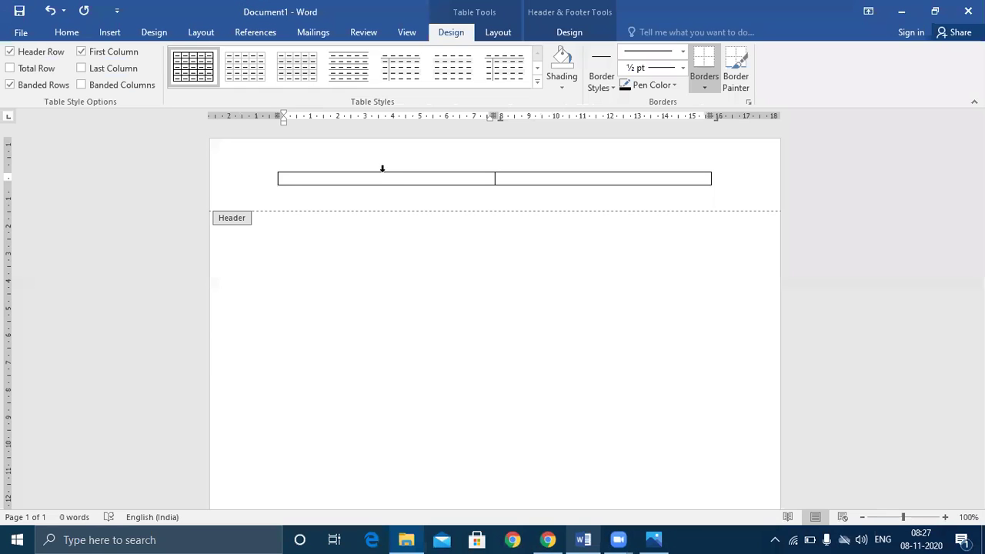
left_click(370, 180)
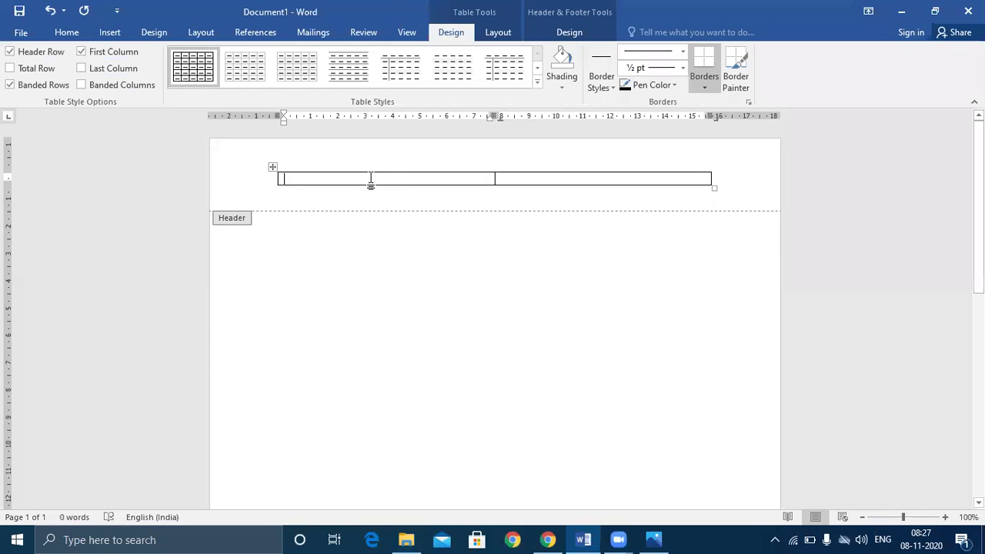
right_click(299, 183)
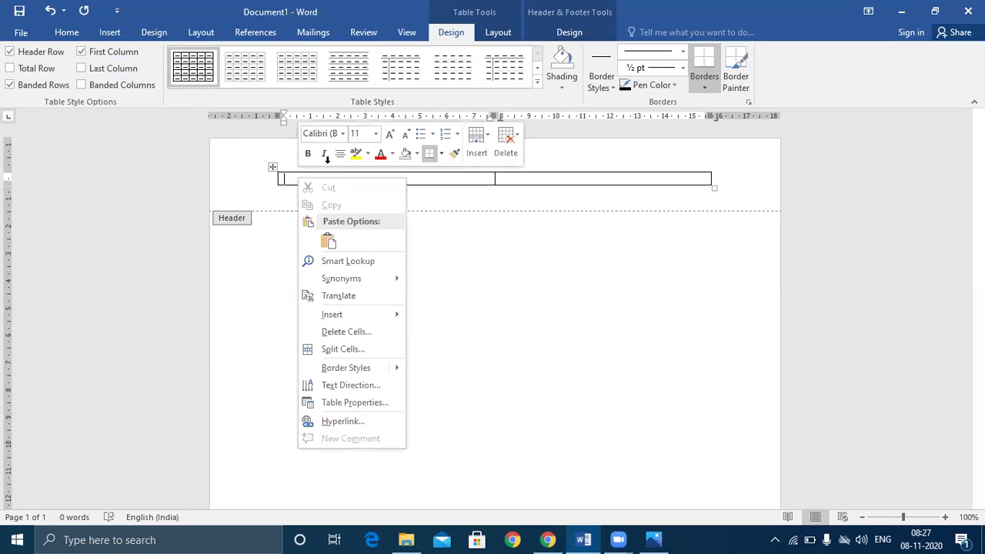
left_click(285, 179)
right_click(288, 181)
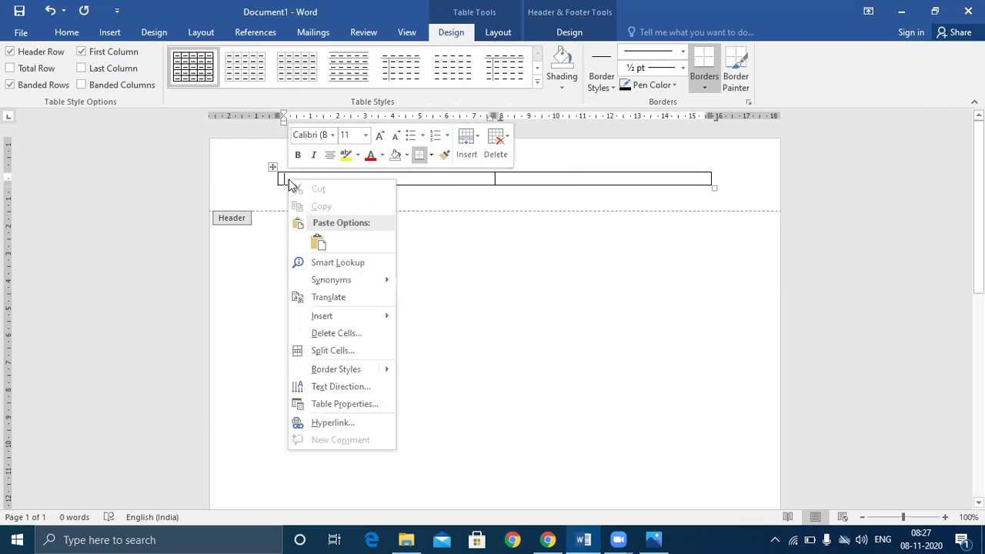
left_click(317, 243)
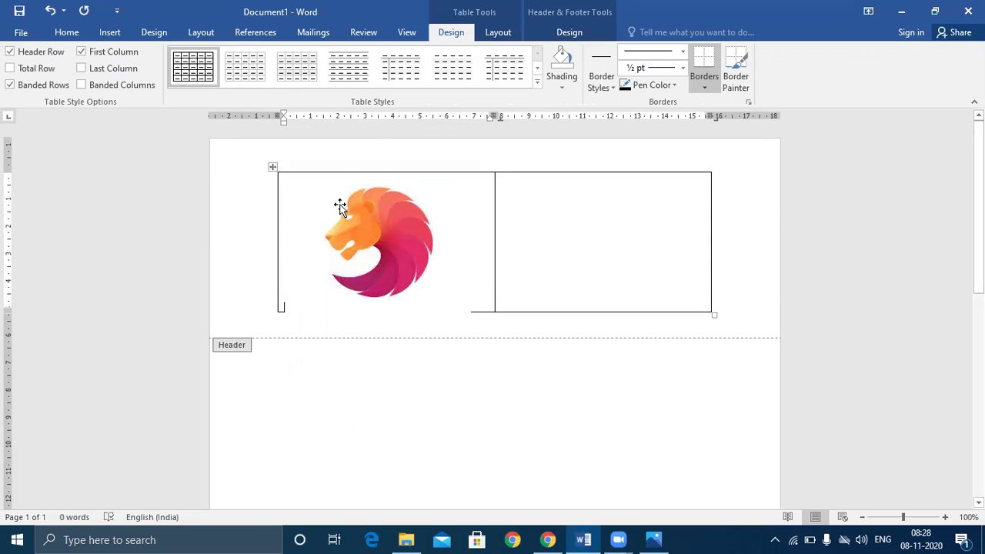
left_click(299, 246)
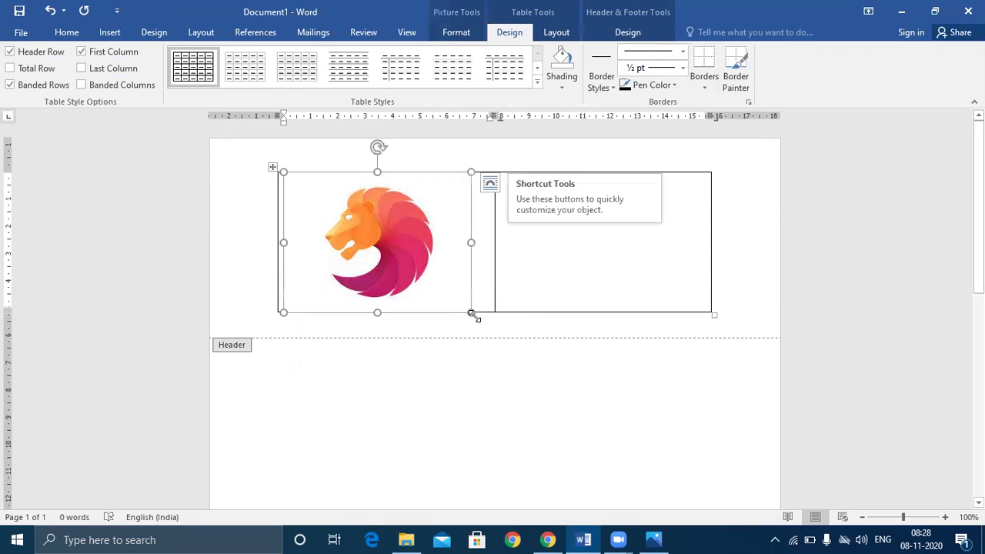
- Shrink the lion logo to under half size, narrow its column, and make the row slightly taller
left_click_drag(471, 313, 358, 227)
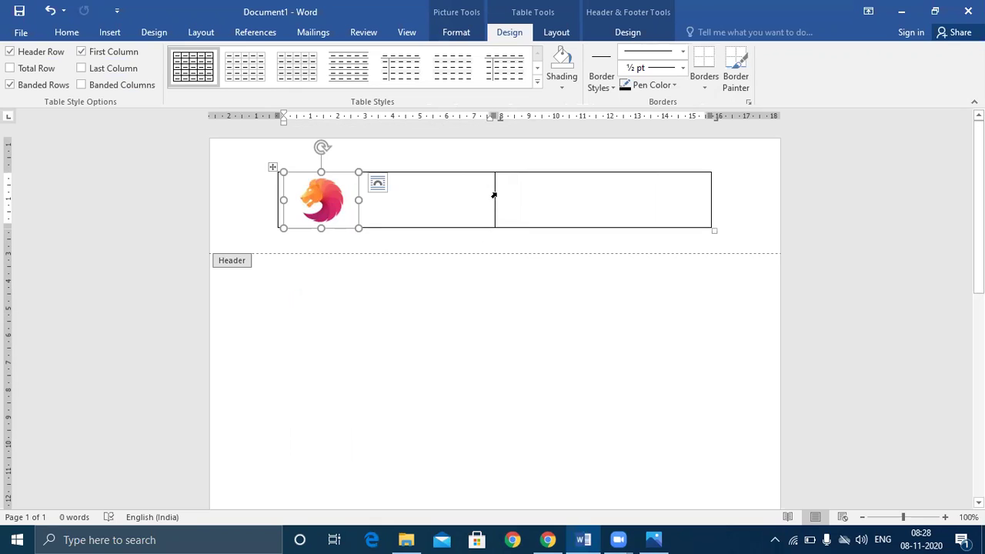
left_click_drag(493, 195, 355, 196)
left_click_drag(441, 224, 409, 240)
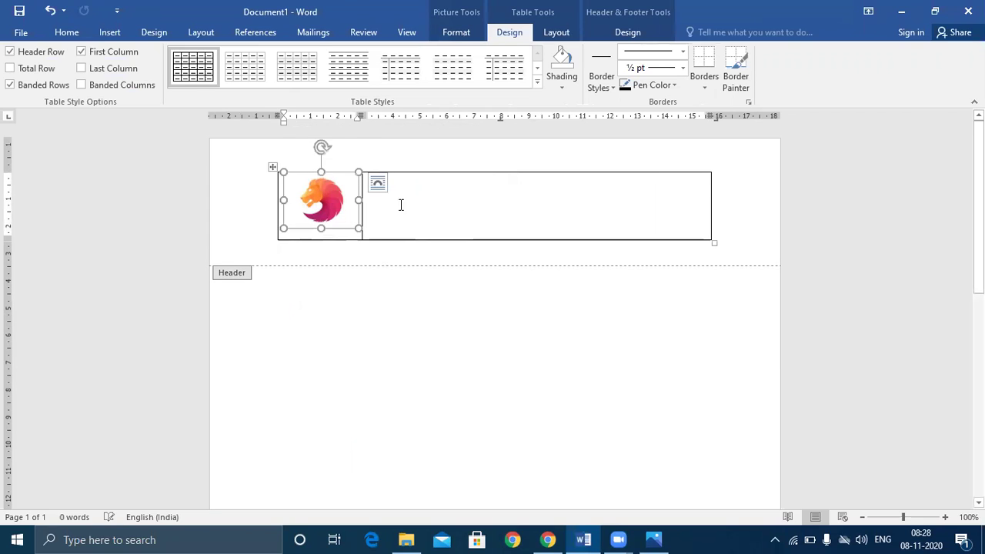
left_click(521, 222)
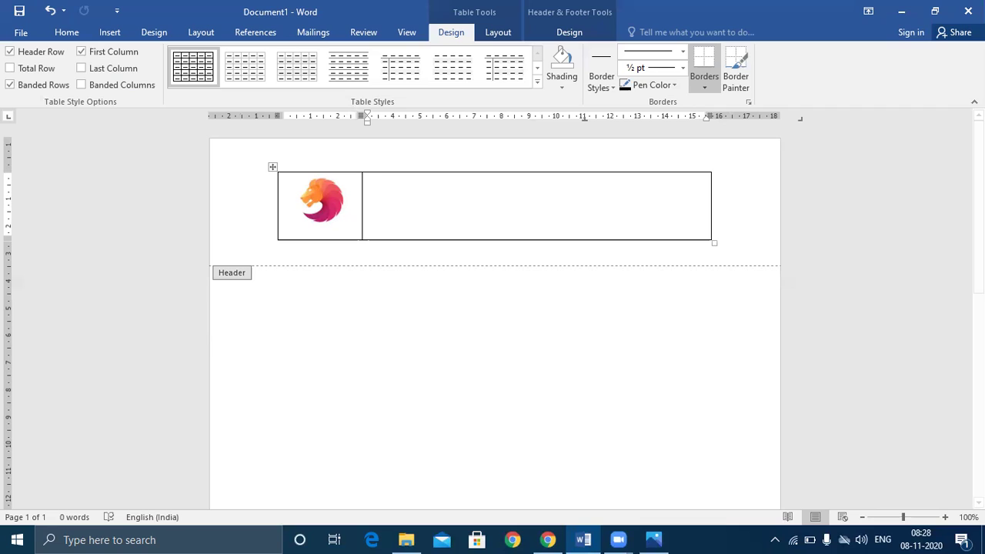
- Type LEO DESIGNER in the right header cell, fix the typos, and select the title
type("LWO")
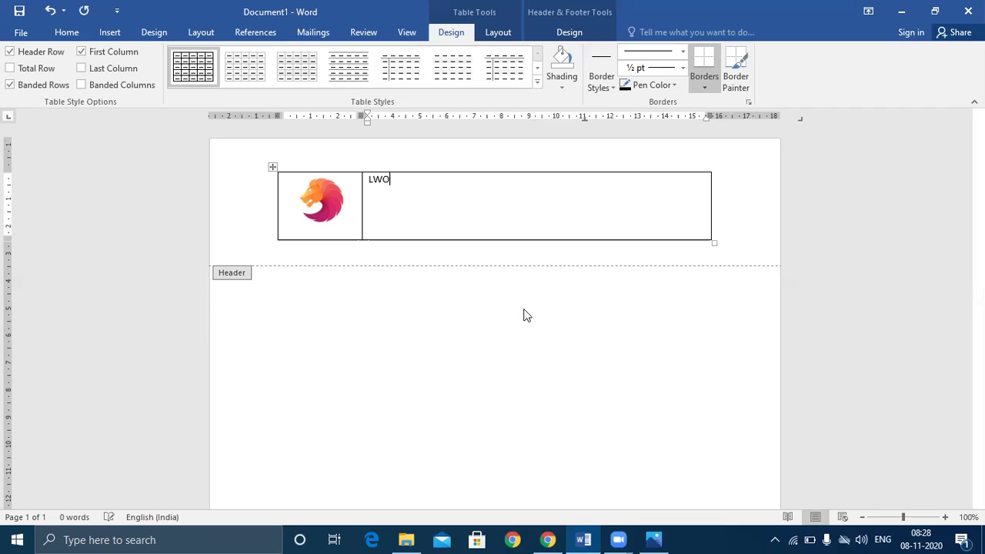
key("BackSpace")
key("BackSpace")
type("EO ")
type("Des")
type("in")
type("gn")
type("er")
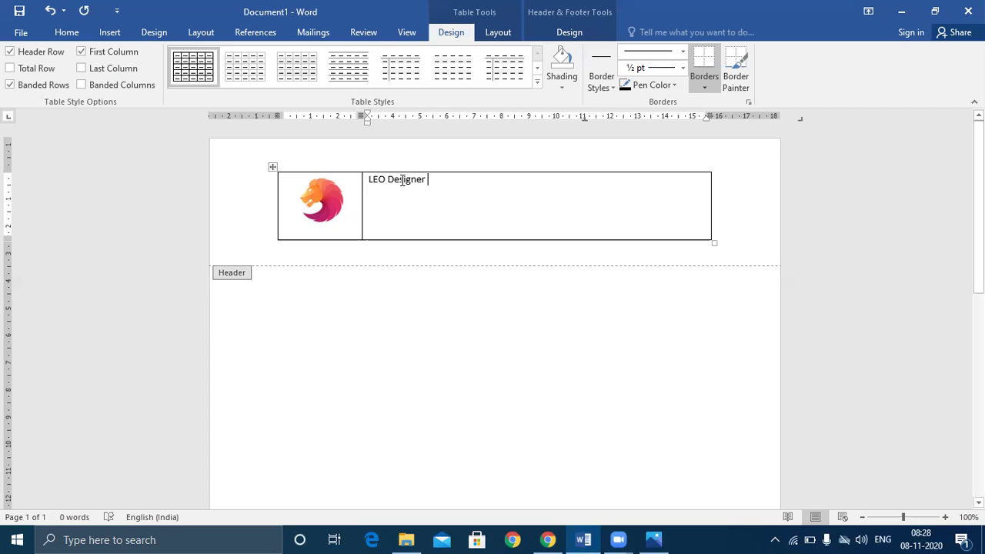
left_click_drag(395, 184, 431, 183)
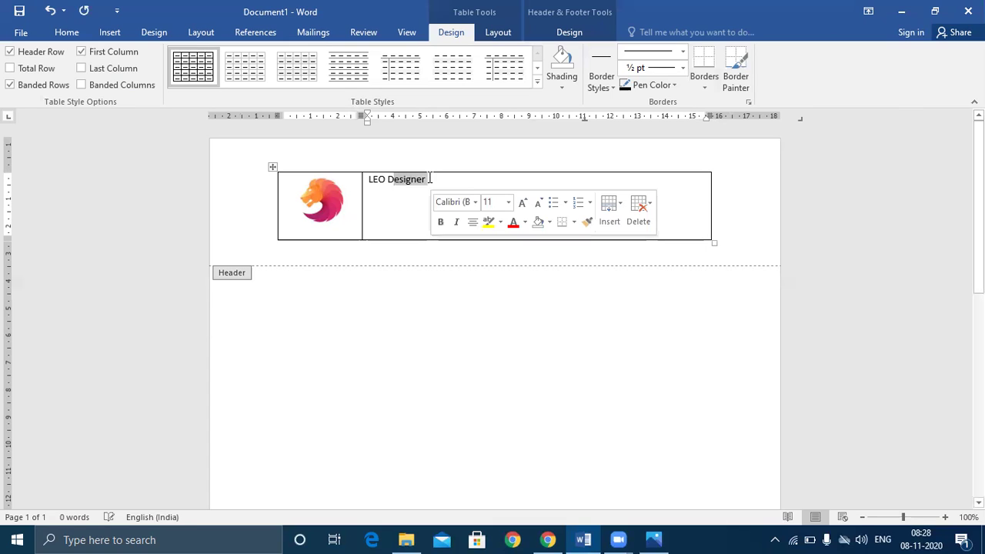
left_click(429, 180)
key("BackSpace")
key("BackSpace")
key("BackSpace")
key("BackSpace")
key("BackSpace")
key("BackSpace")
key("BackSpace")
type("S")
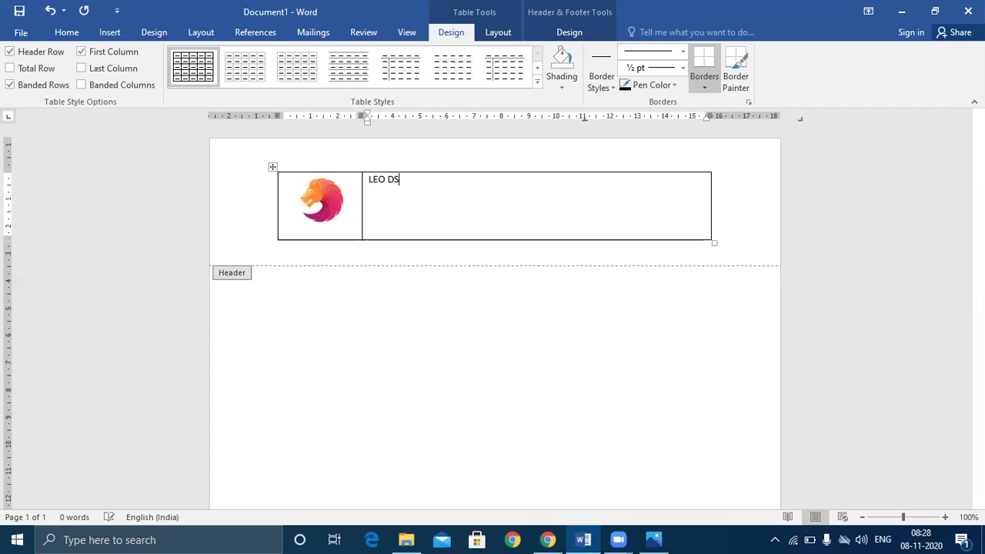
key("BackSpace")
type("ESIGNER")
left_click_drag(434, 180, 367, 179)
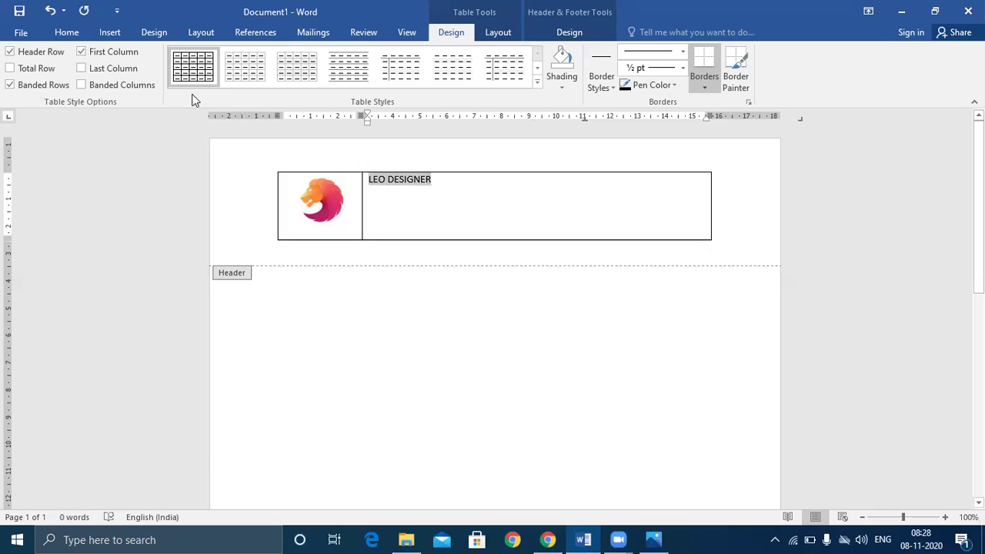
- Format the LEO DESIGNER title as Cinzel Black, 24 pt, in red
left_click(69, 32)
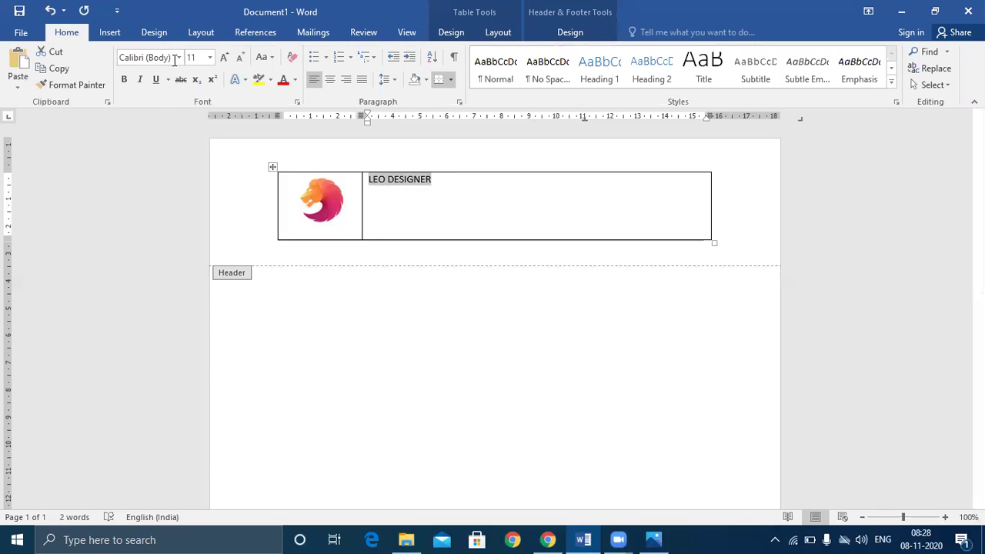
left_click(178, 58)
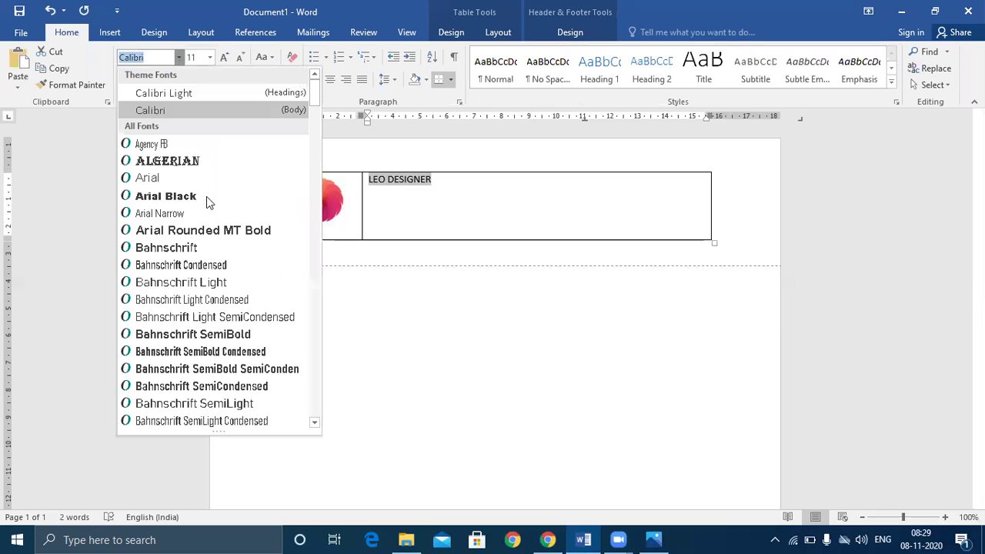
scroll(223, 193, "down", 8)
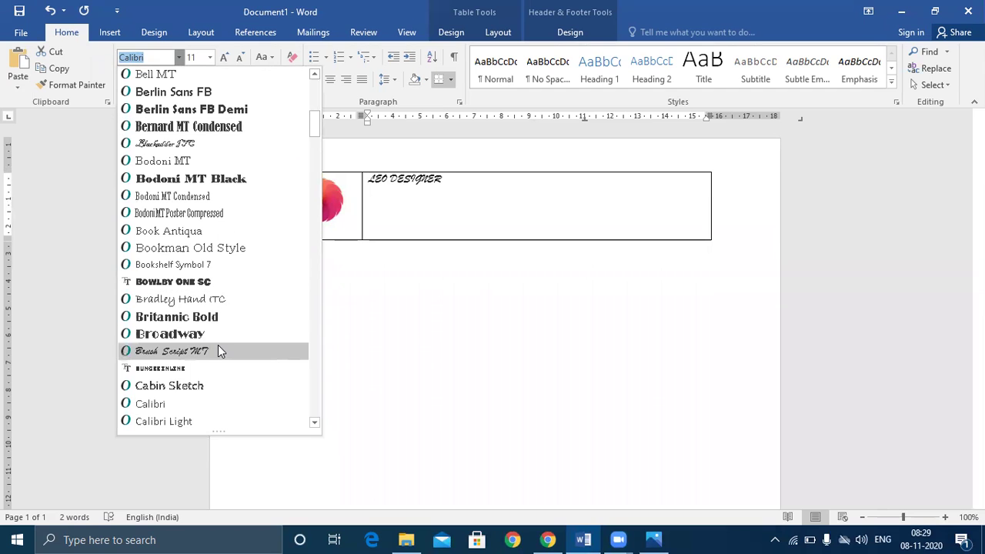
scroll(243, 284, "down", 5)
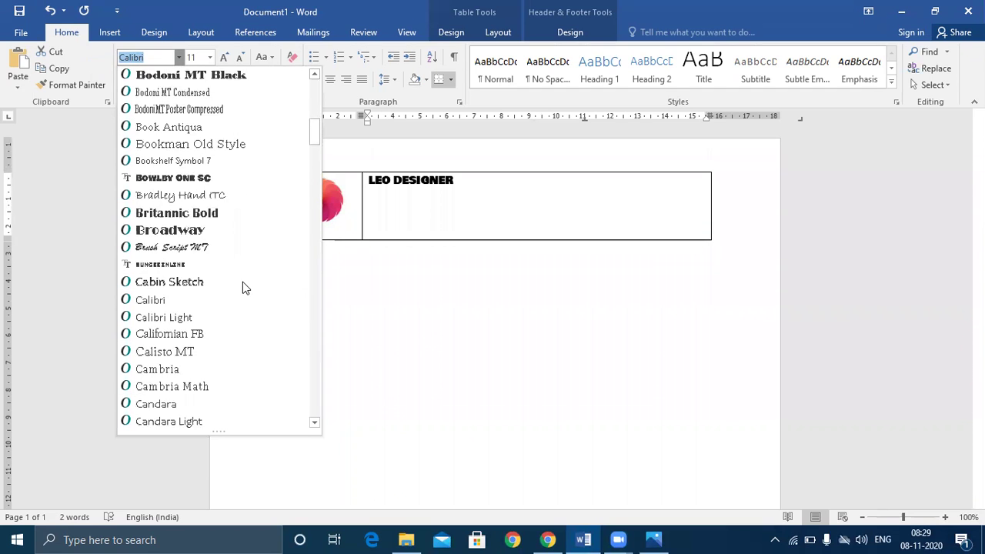
scroll(242, 281, "down", 1)
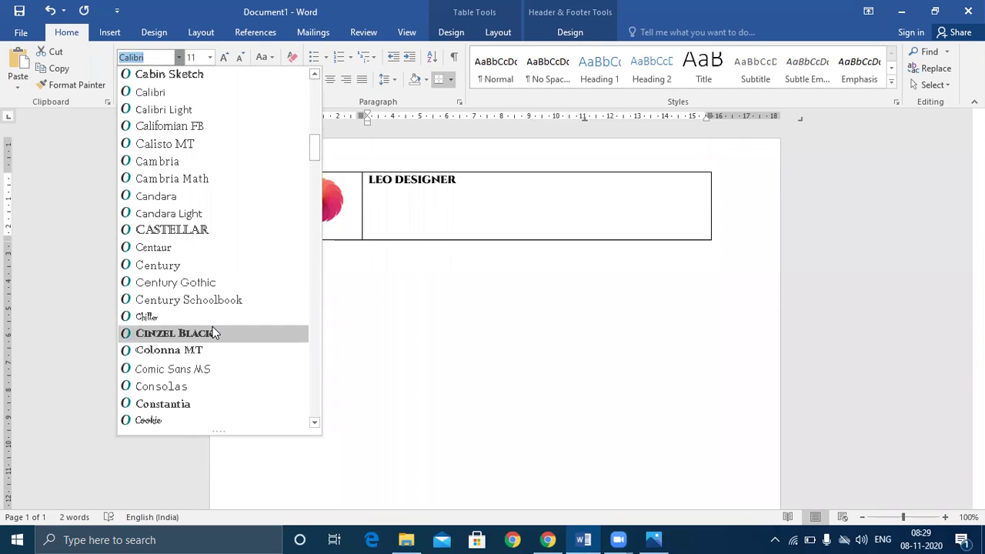
left_click(213, 331)
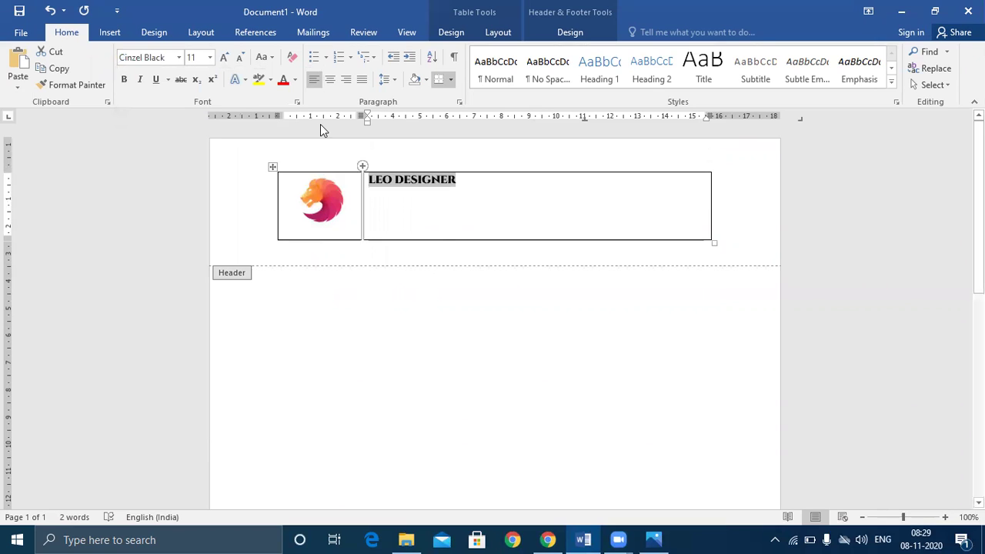
left_click(209, 56)
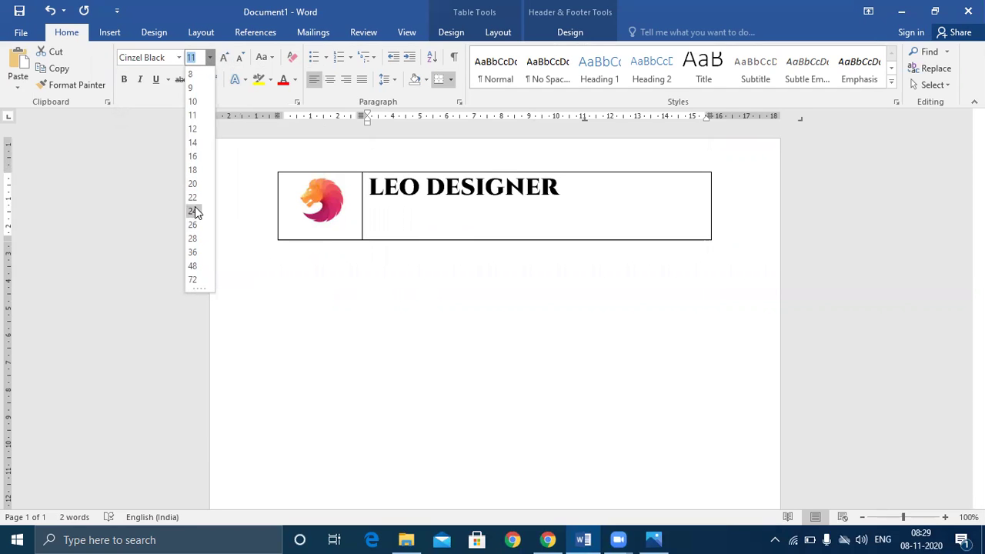
left_click(194, 211)
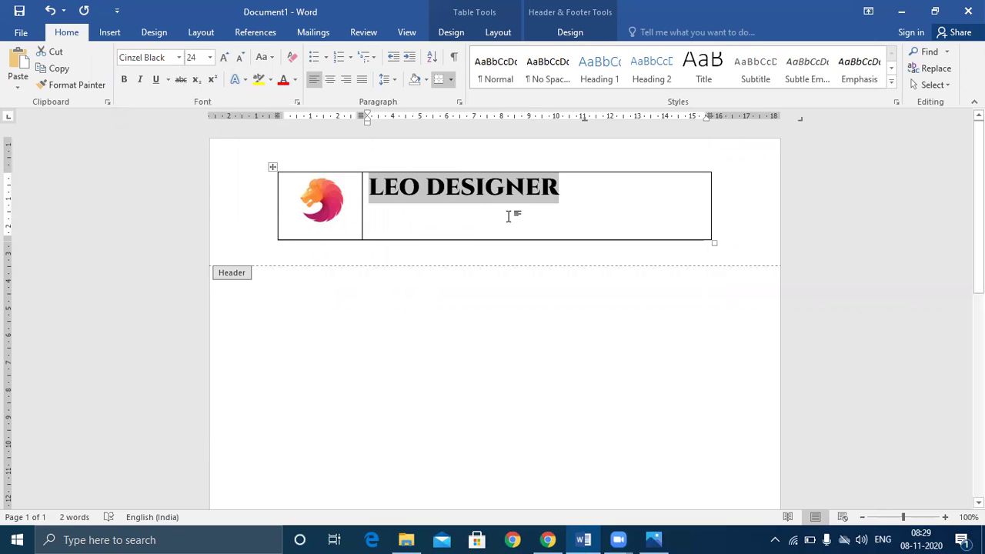
left_click(295, 80)
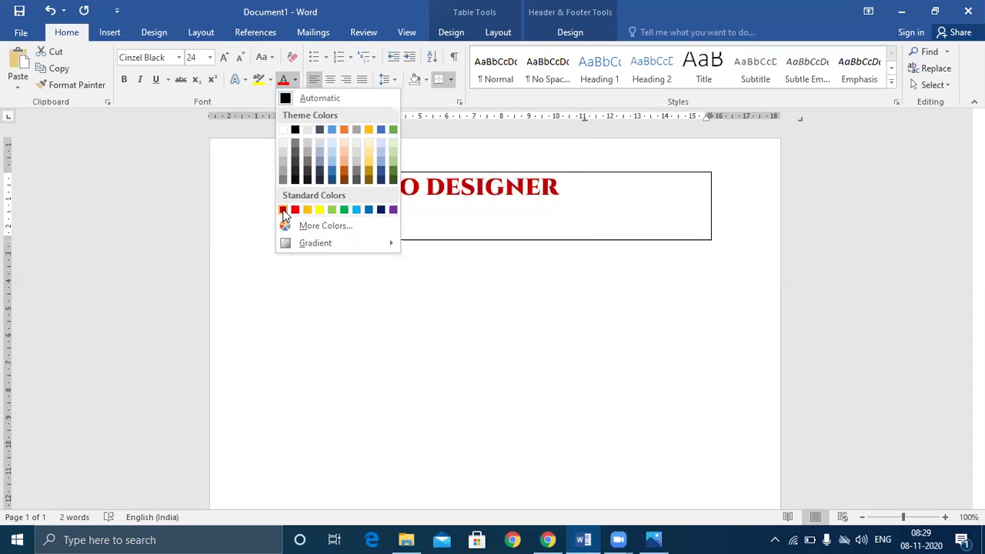
left_click(283, 210)
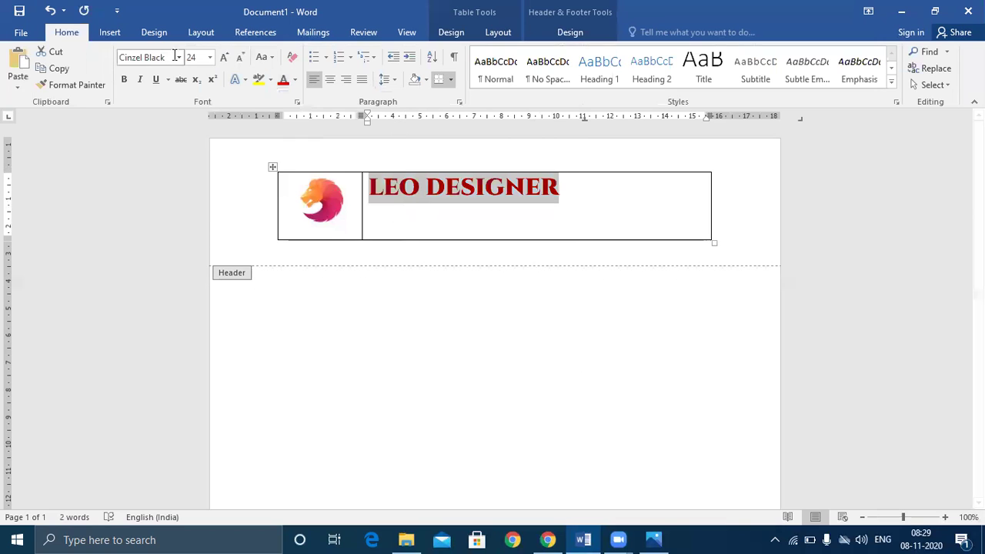
- Change the title font to Bauhaus 93 and start a new line below it
left_click(178, 57)
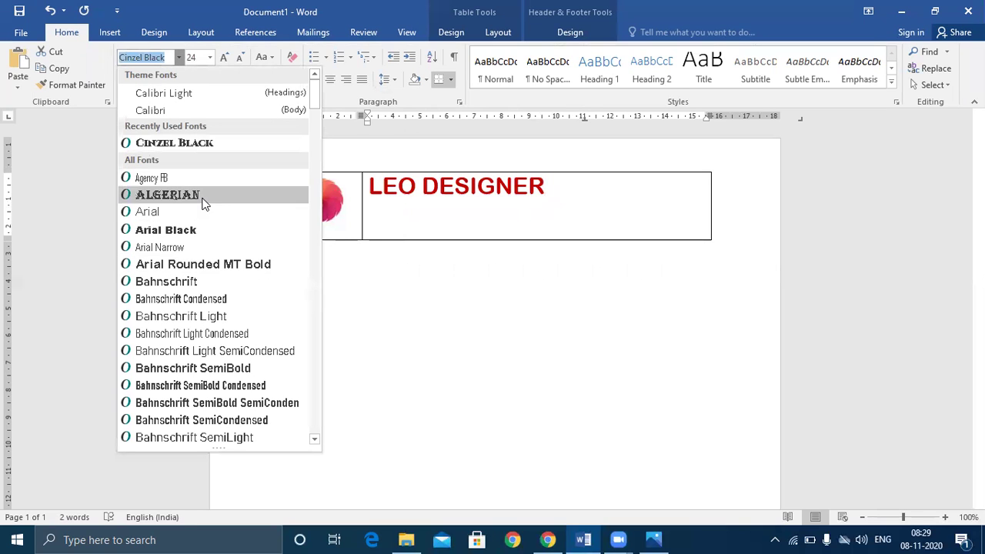
scroll(202, 202, "down", 2)
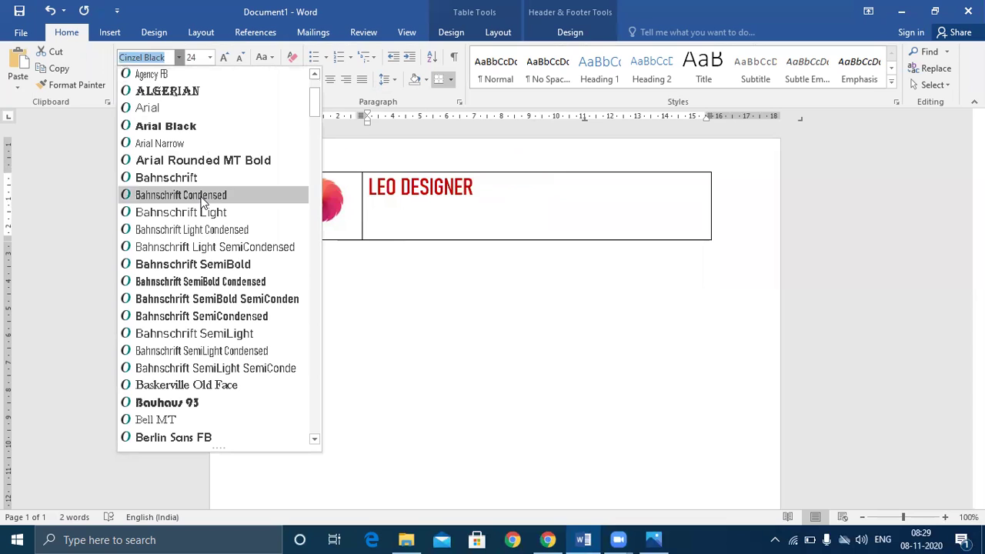
left_click(181, 404)
left_click(588, 214)
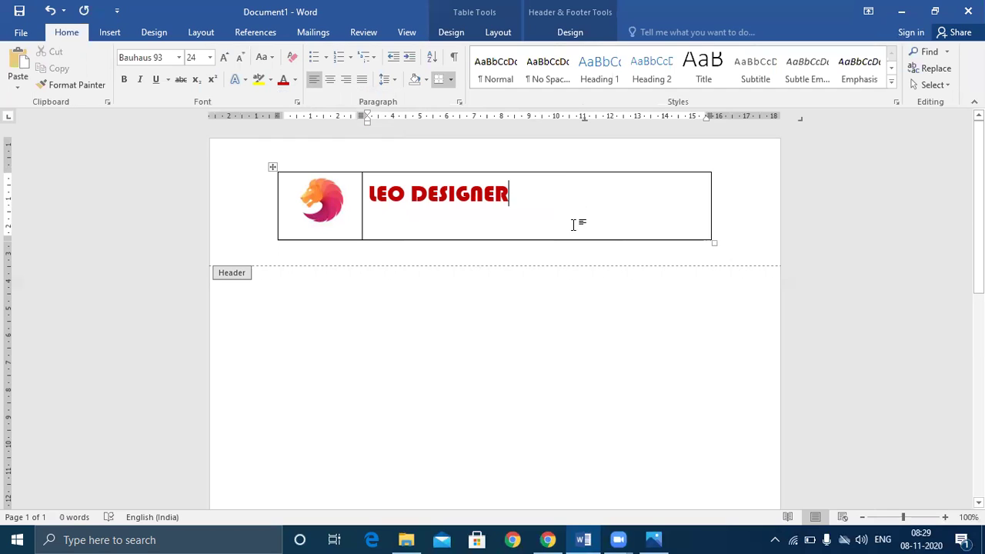
key("Return")
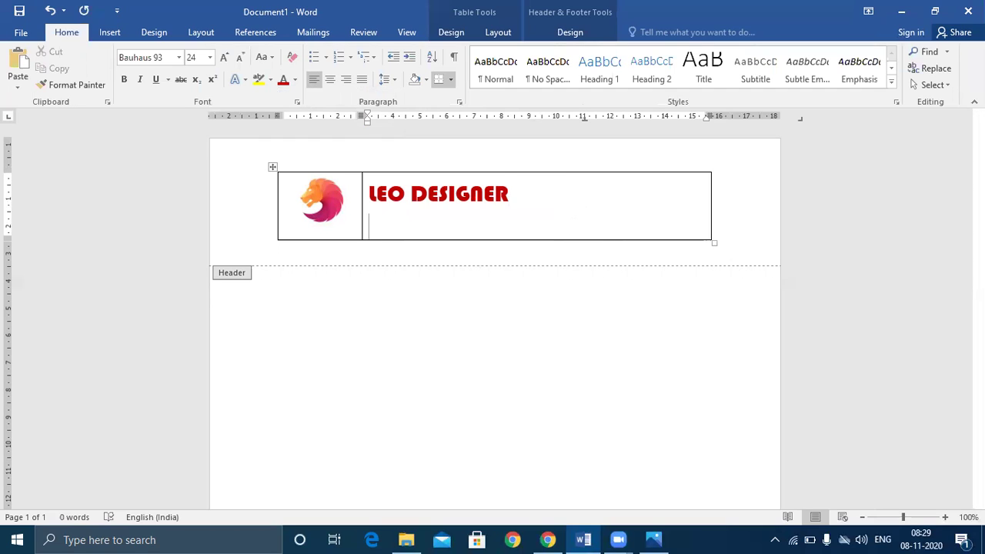
- At font size 10, type the shop's street address on four lines with the city and postcode
left_click(210, 59)
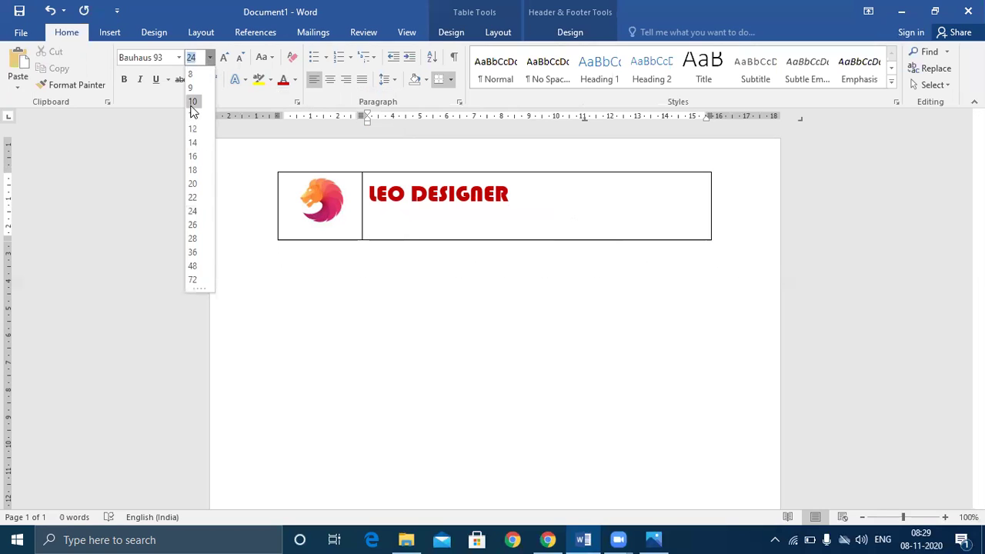
left_click(192, 103)
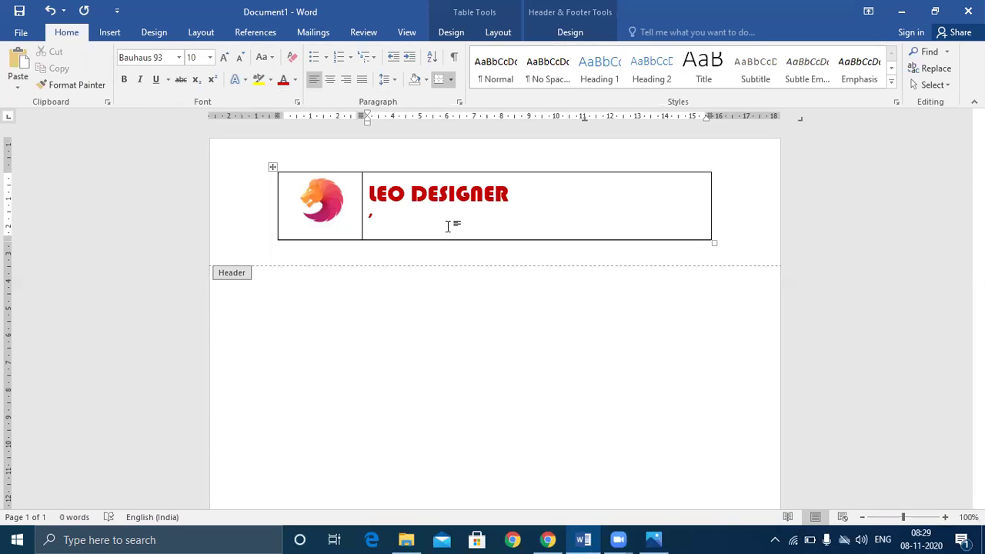
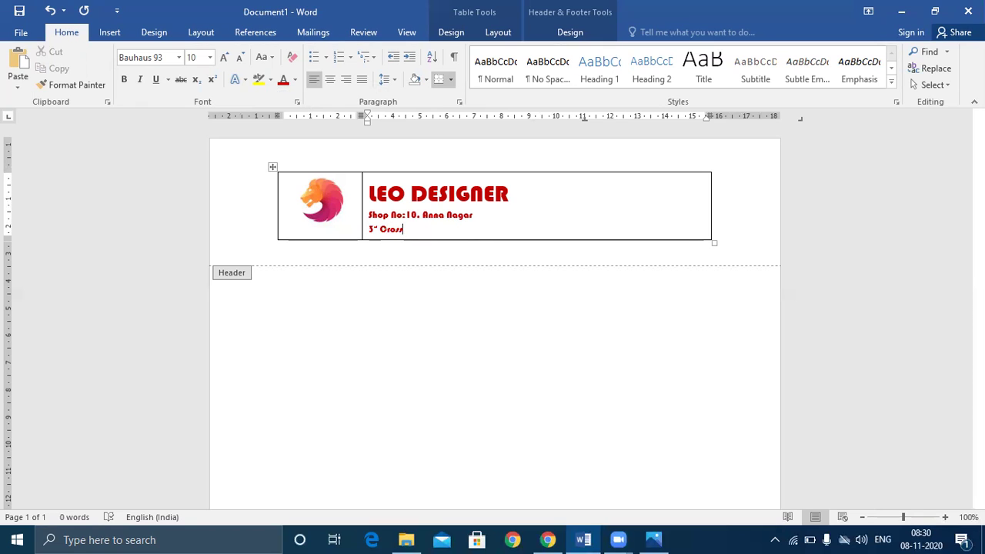
key("Return")
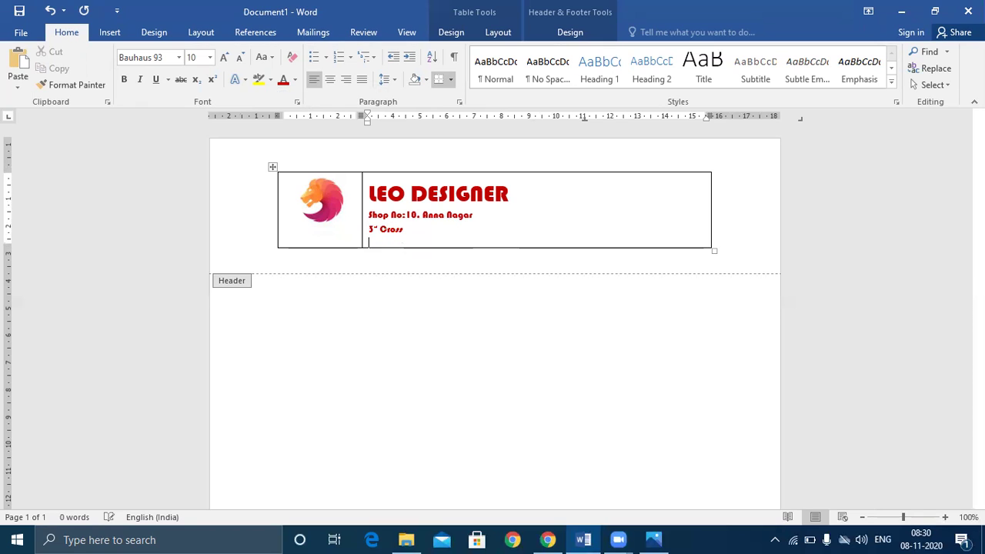
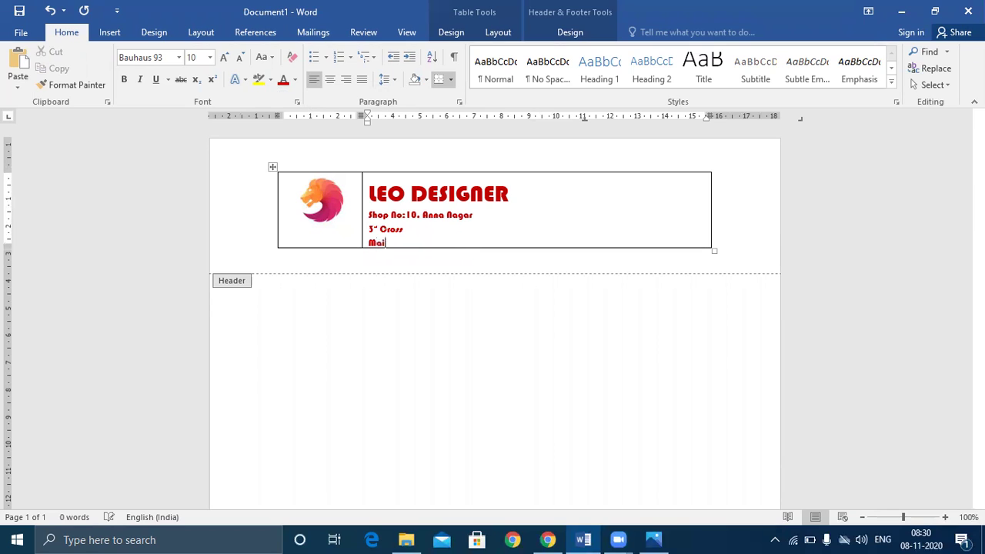
key("Return")
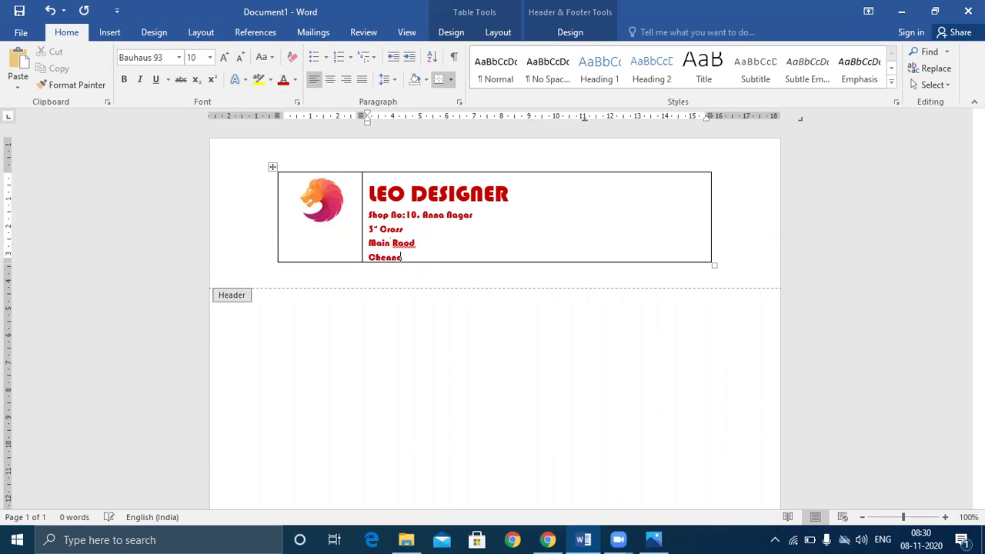
key("Return")
type("E")
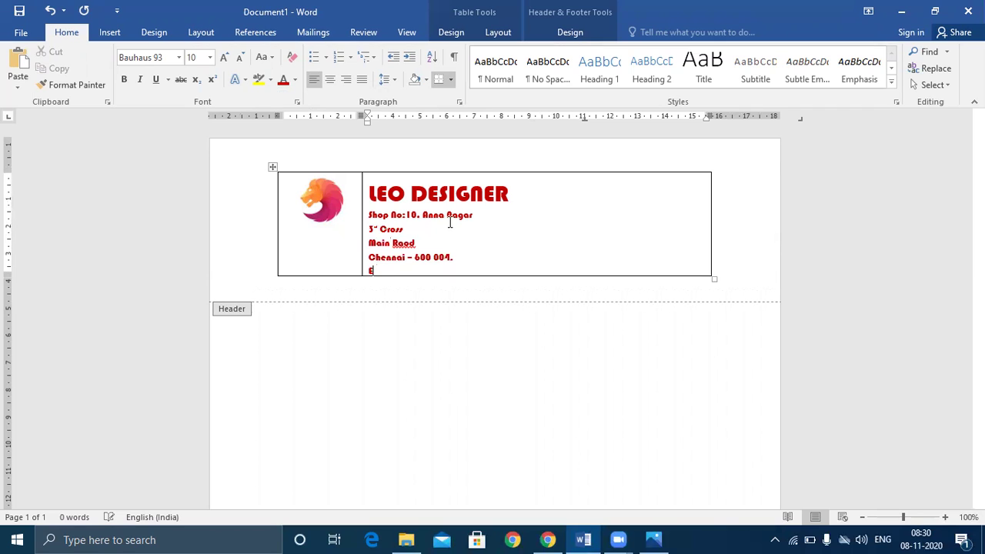
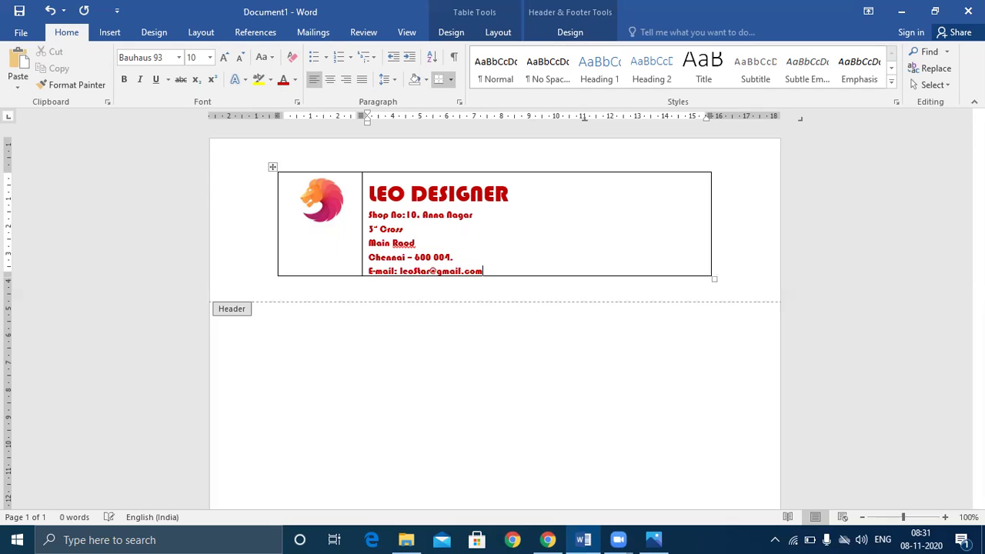
key("Return")
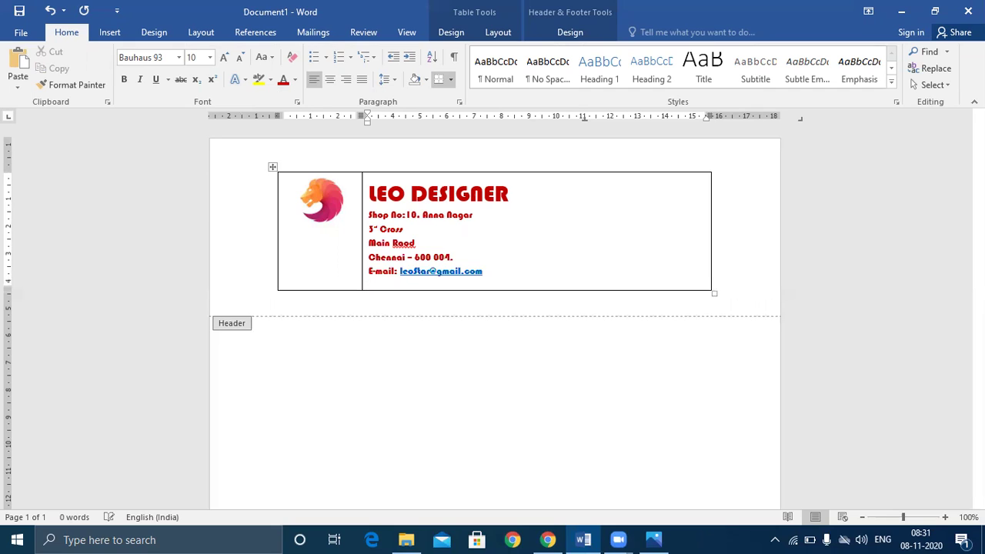
type("Website: www.leost")
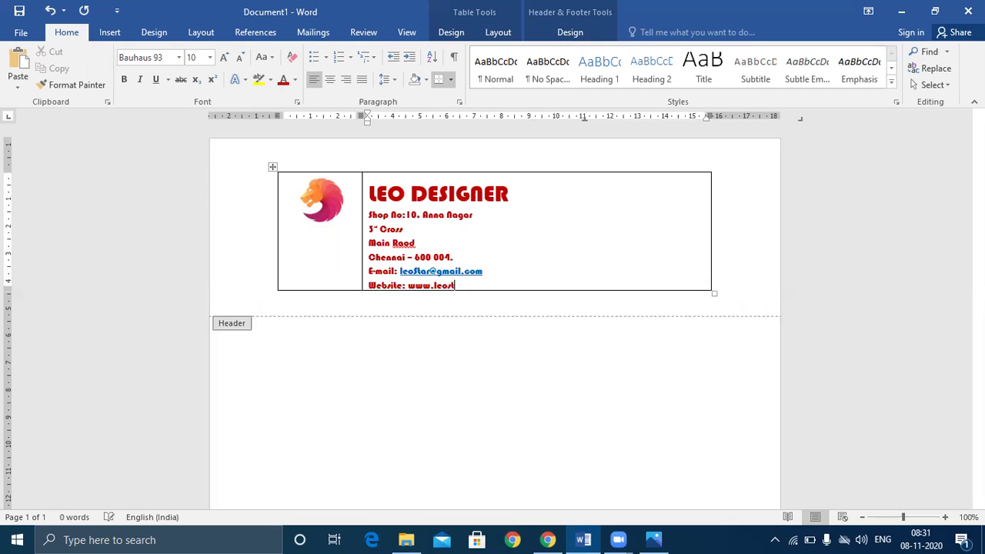
type("ar.com")
- Right-align the address lines from Shop No:10 to Website and make them bold Arial Narrow
left_click_drag(370, 219, 506, 284)
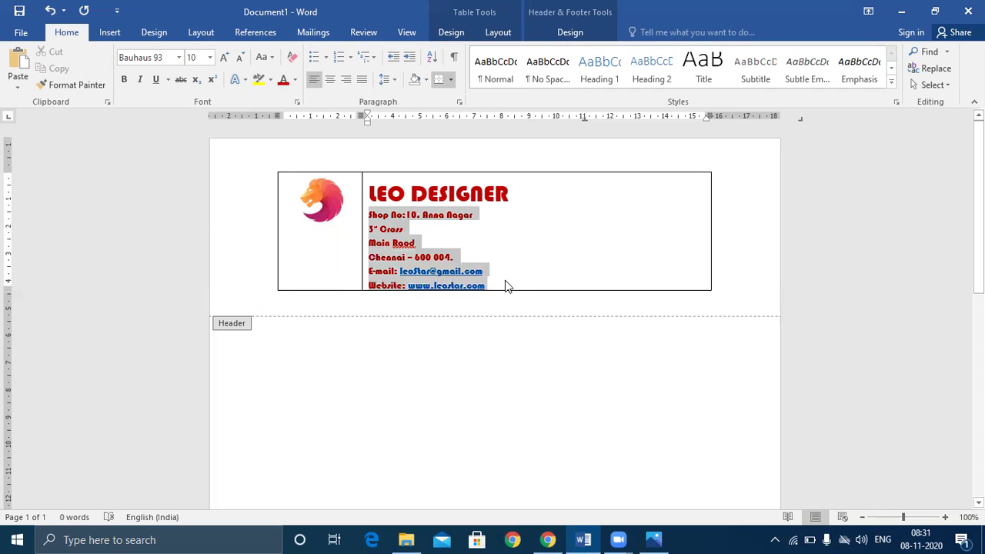
left_click(346, 80)
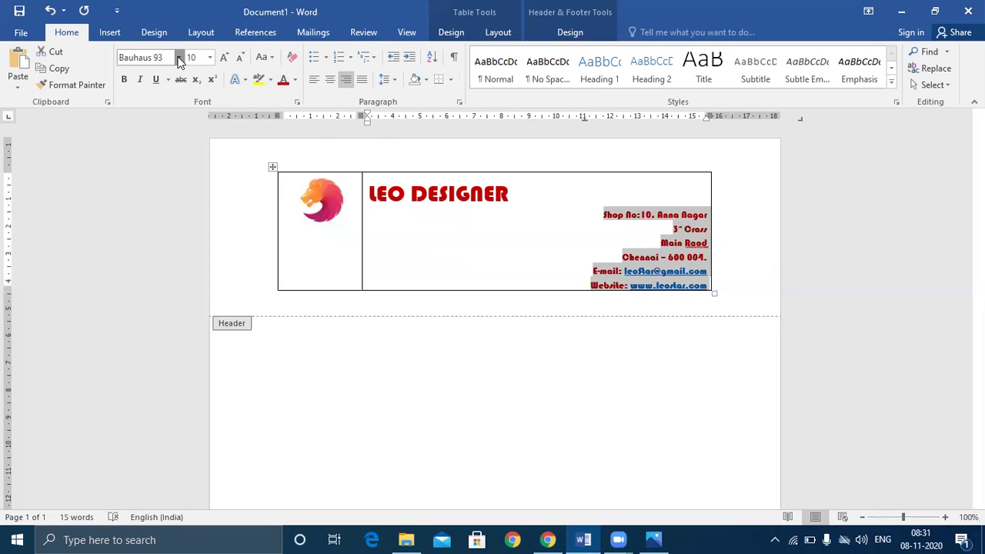
left_click(179, 57)
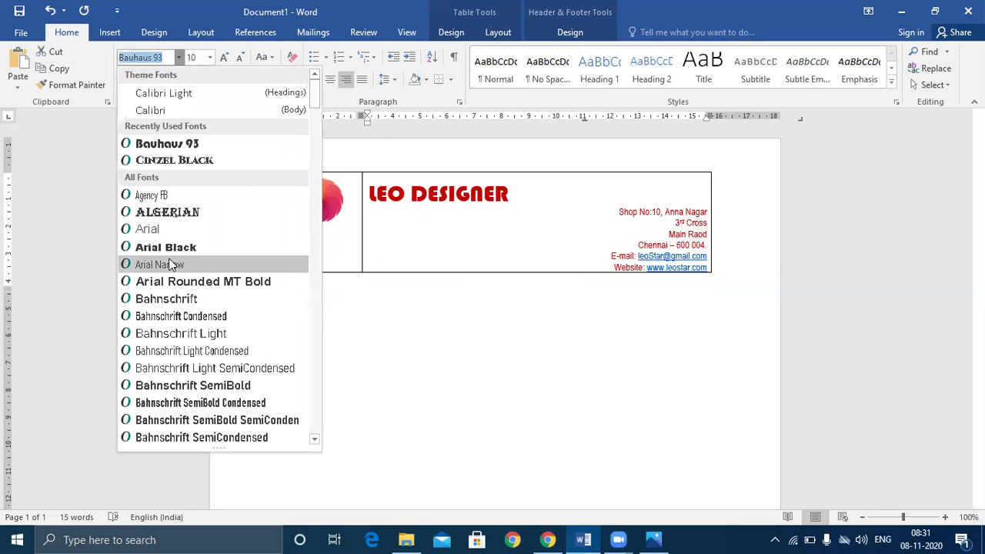
left_click(172, 265)
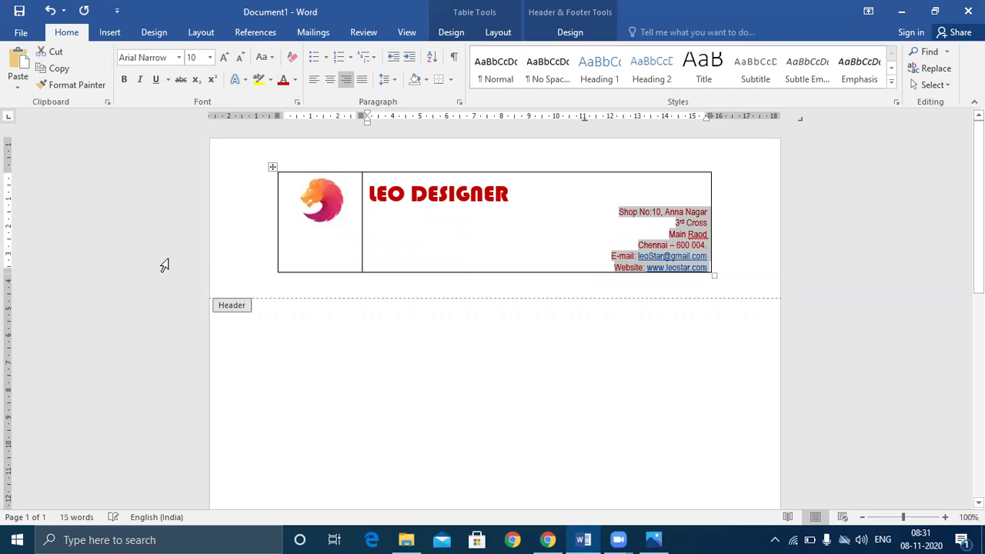
left_click(123, 81)
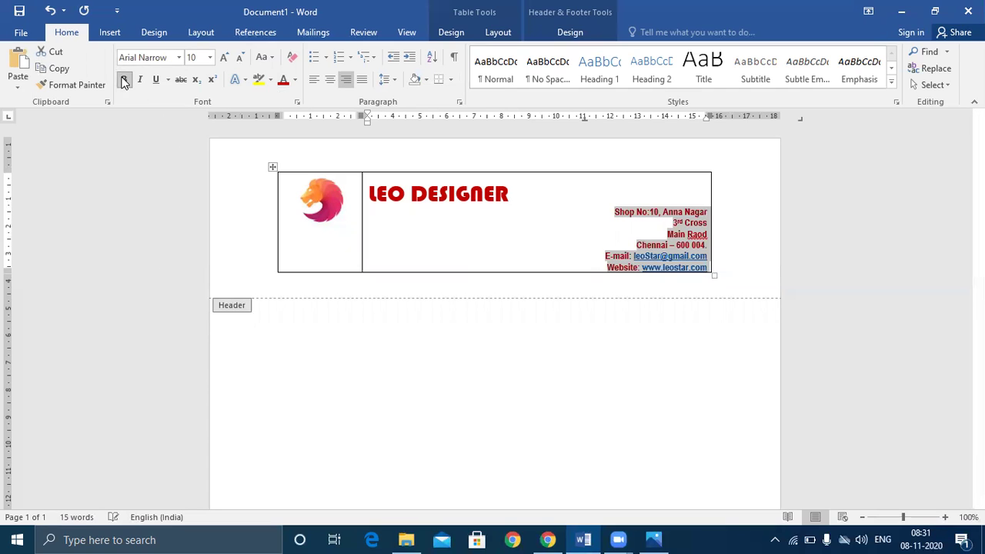
left_click(475, 192)
- Set the alignment of the LEO DESIGNER title to left
left_click(329, 80)
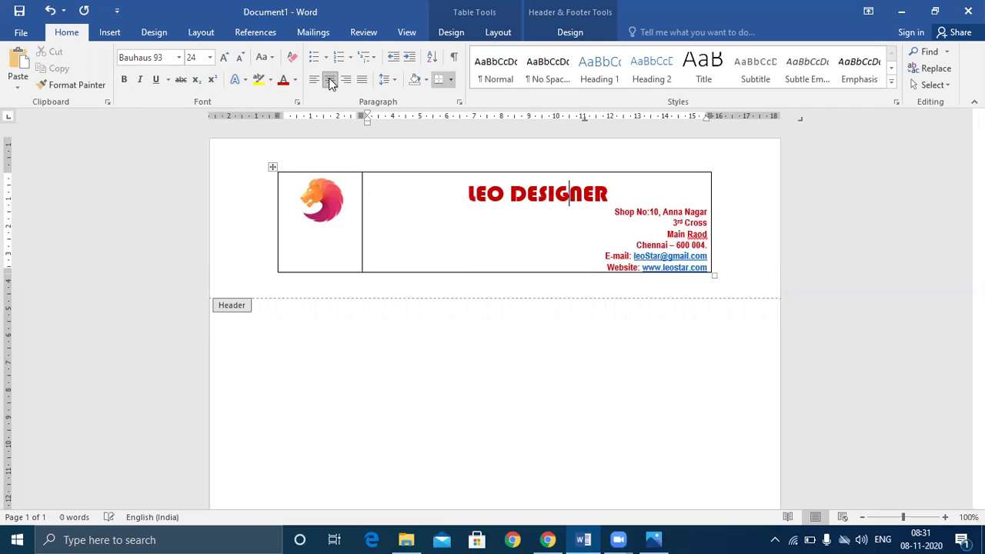
left_click(314, 80)
key("Home")
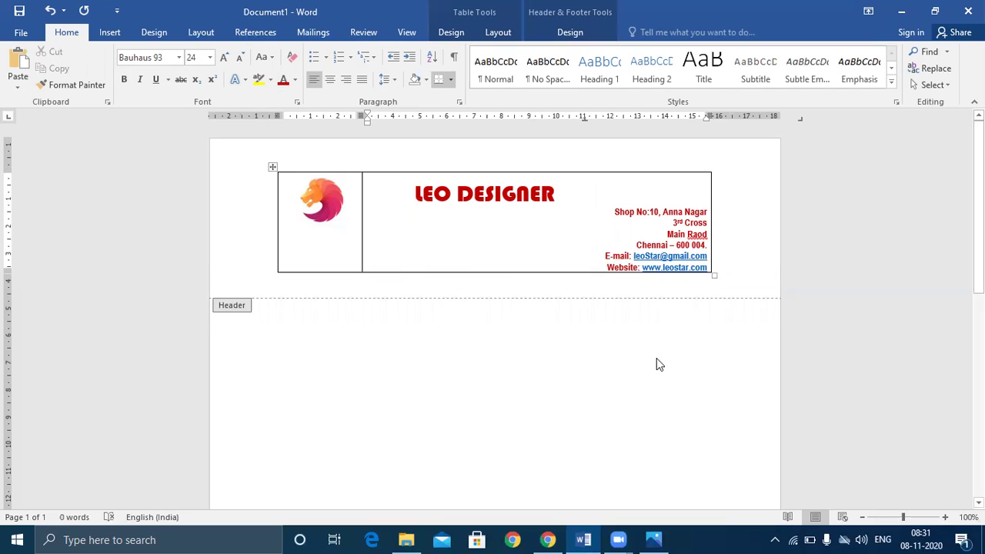
- Enlarge the lion logo and drag the header table's left and right edges outward
left_click(312, 213)
left_click_drag(260, 252, 253, 262)
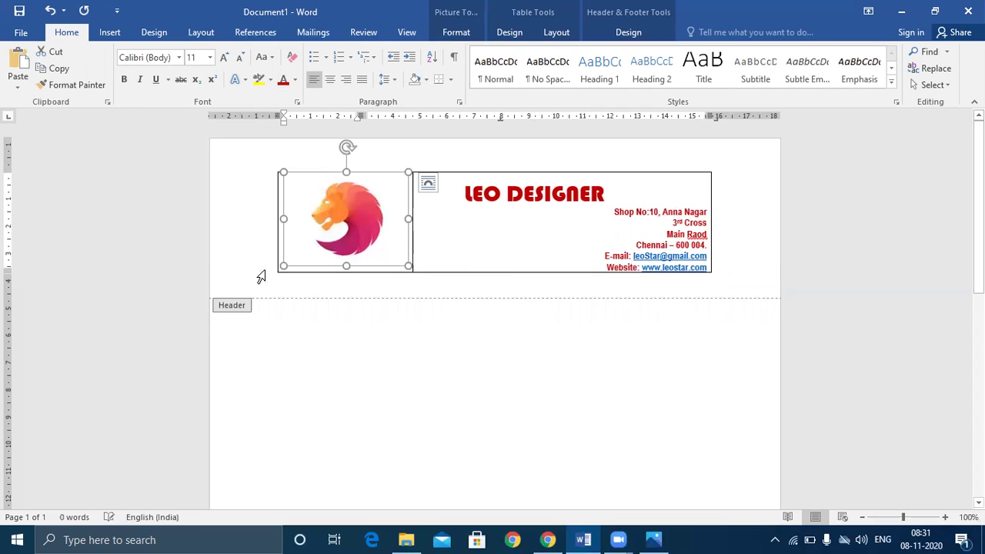
left_click_drag(282, 116, 239, 115)
left_click_drag(663, 117, 757, 132)
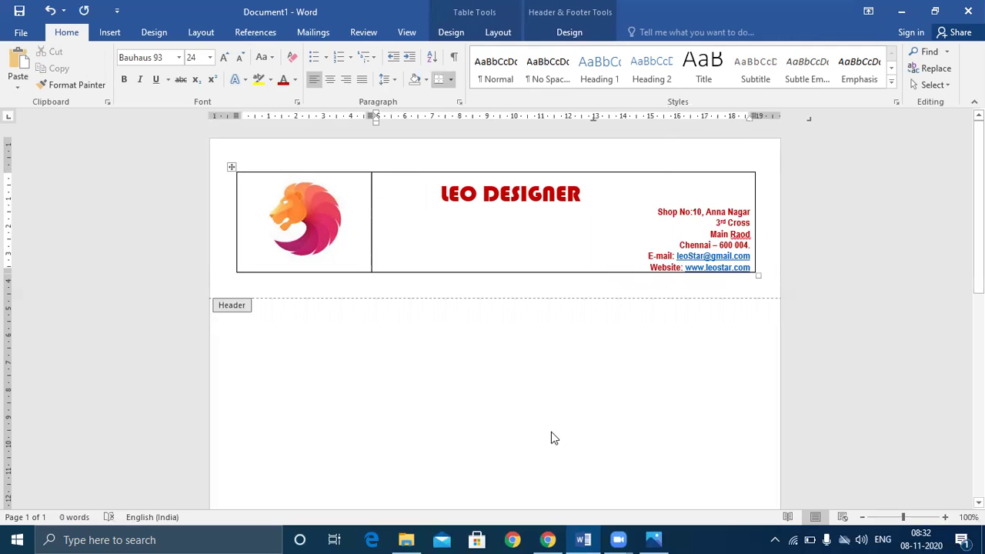
- Select the whole header table and apply No Border to remove all its borders
left_click(233, 167)
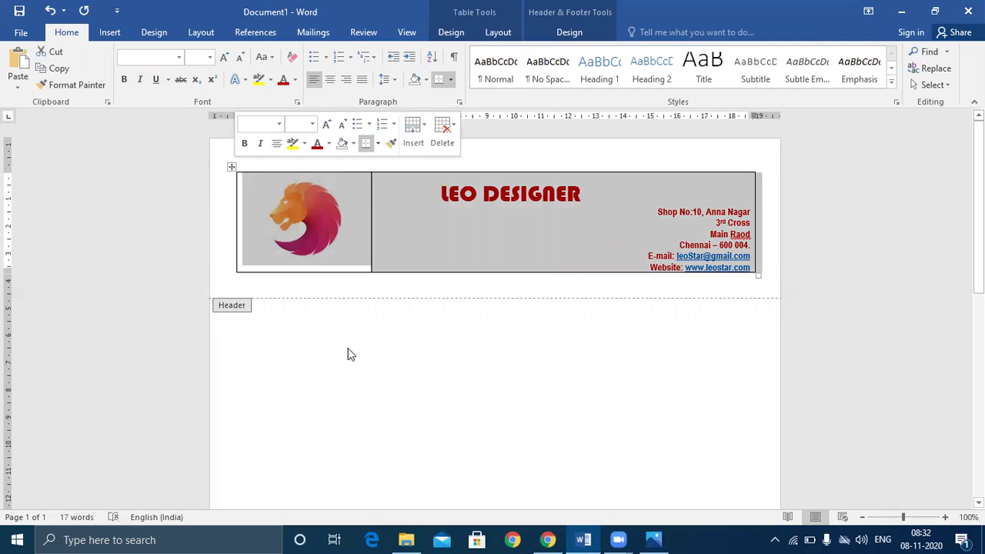
left_click(231, 167)
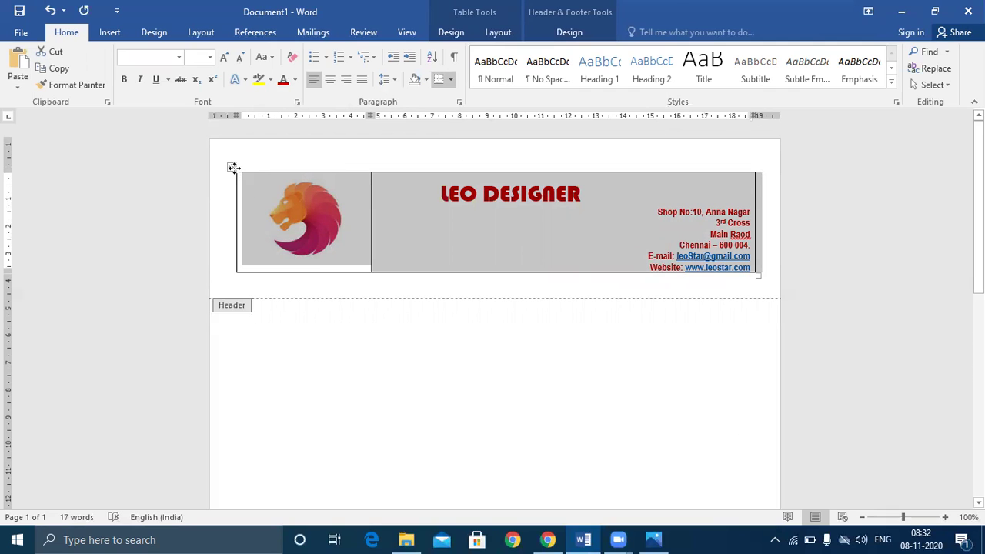
left_click(451, 80)
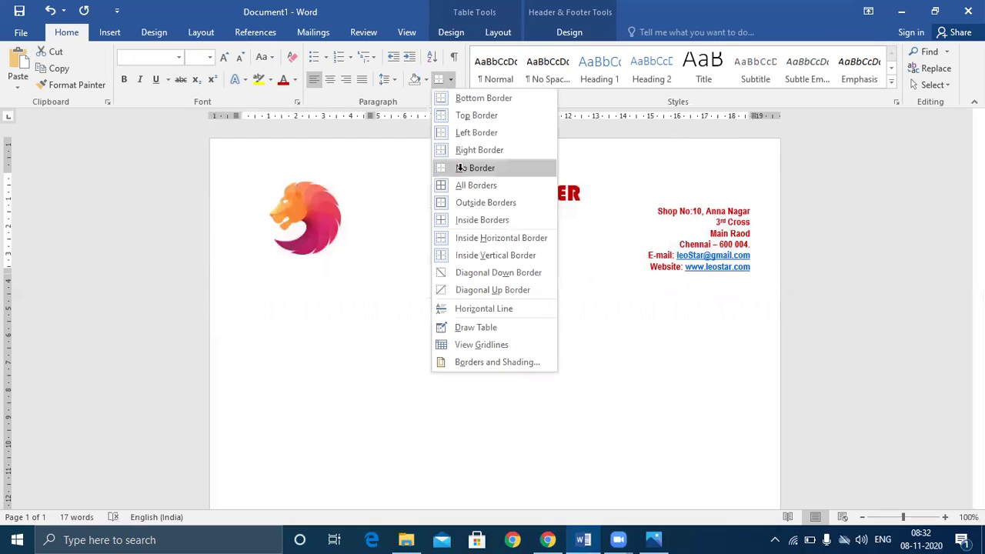
left_click(474, 167)
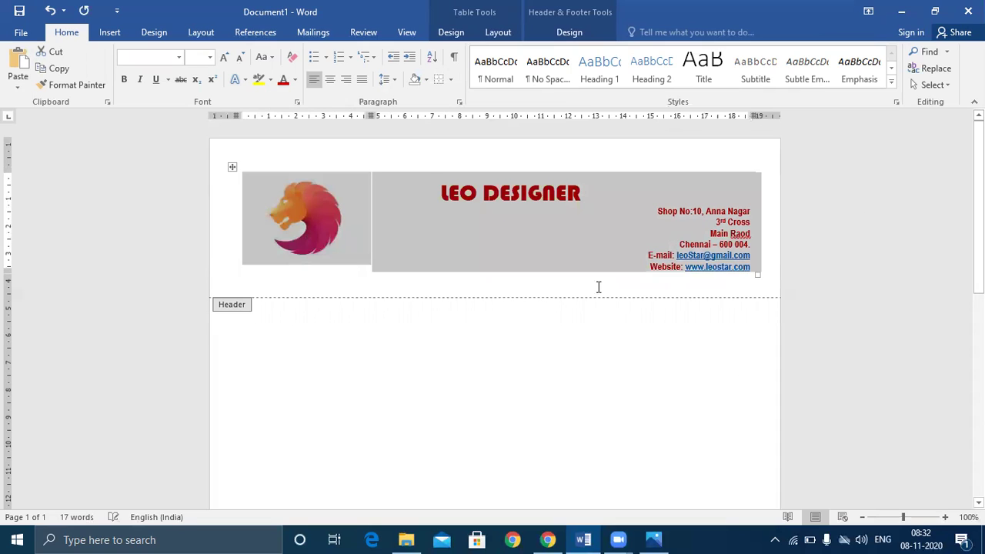
left_click(518, 317)
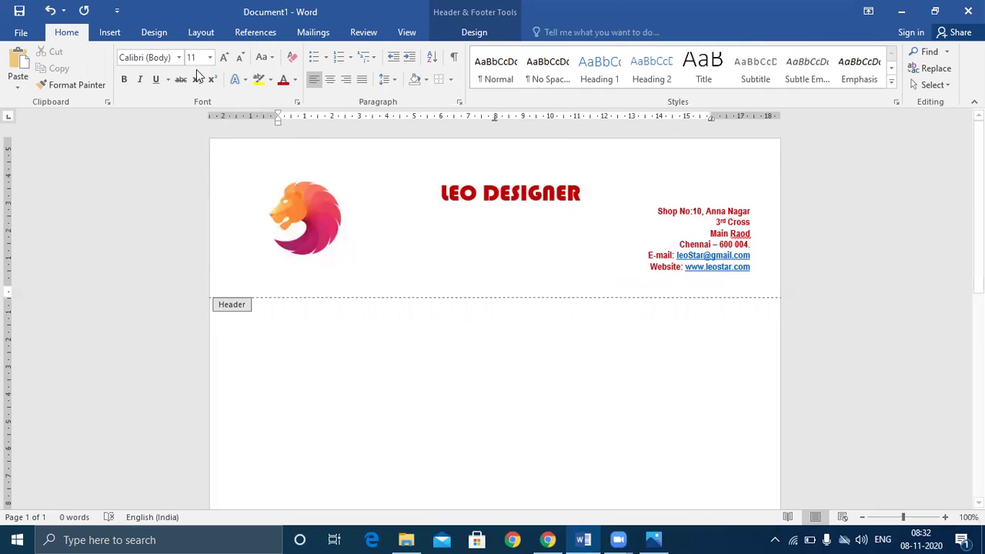
- Draw a straight horizontal line across the header beneath the address
left_click(108, 32)
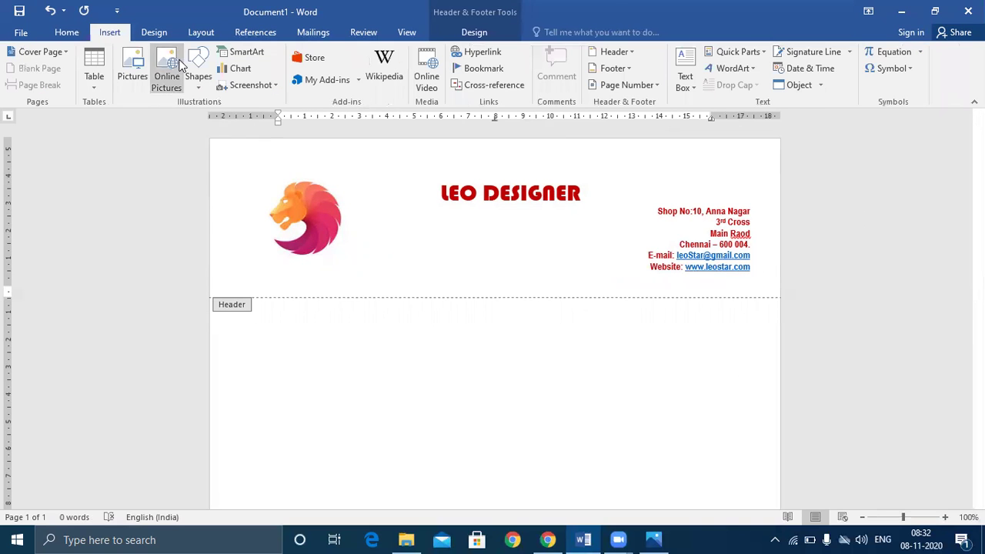
left_click(198, 74)
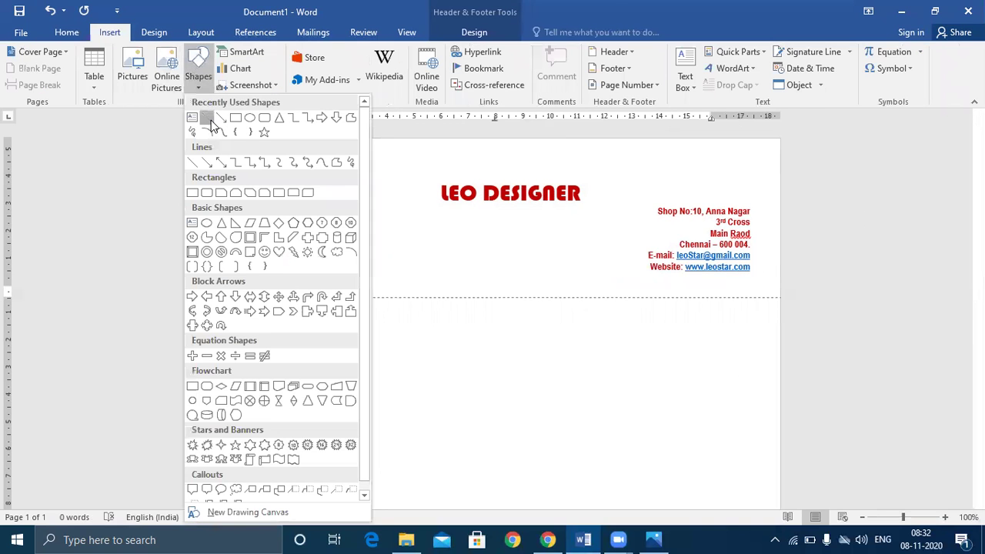
left_click(208, 119)
left_click_drag(237, 282, 757, 285)
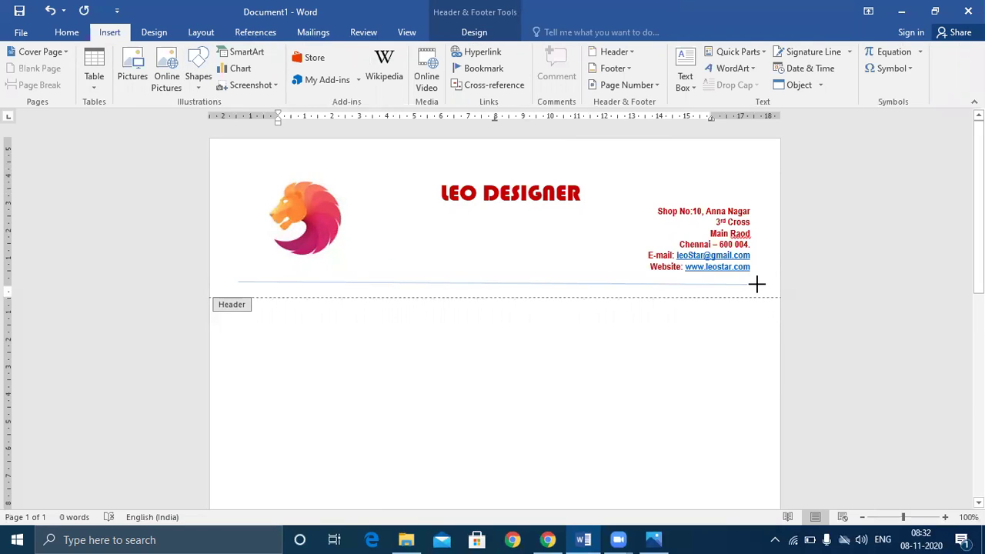
left_click_drag(757, 285, 757, 285)
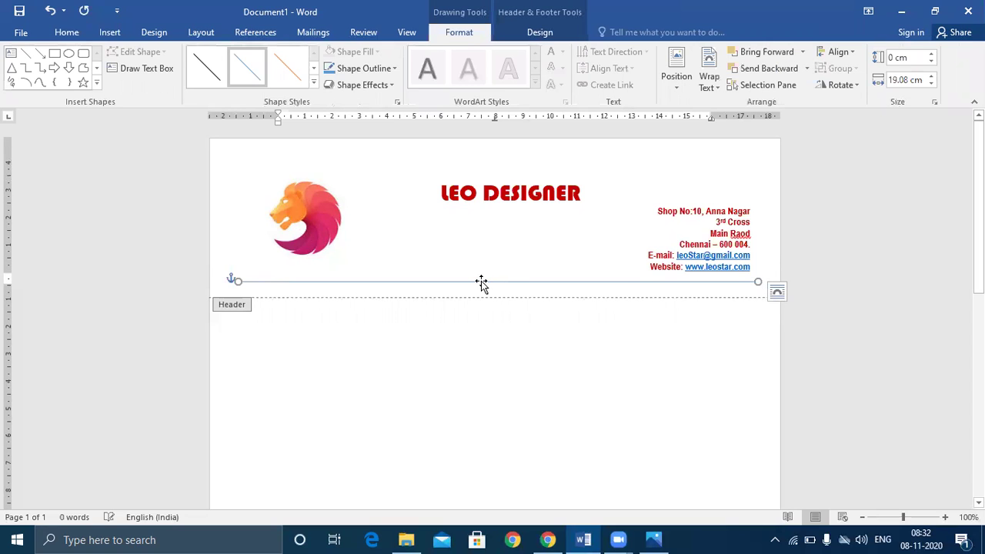
left_click(314, 83)
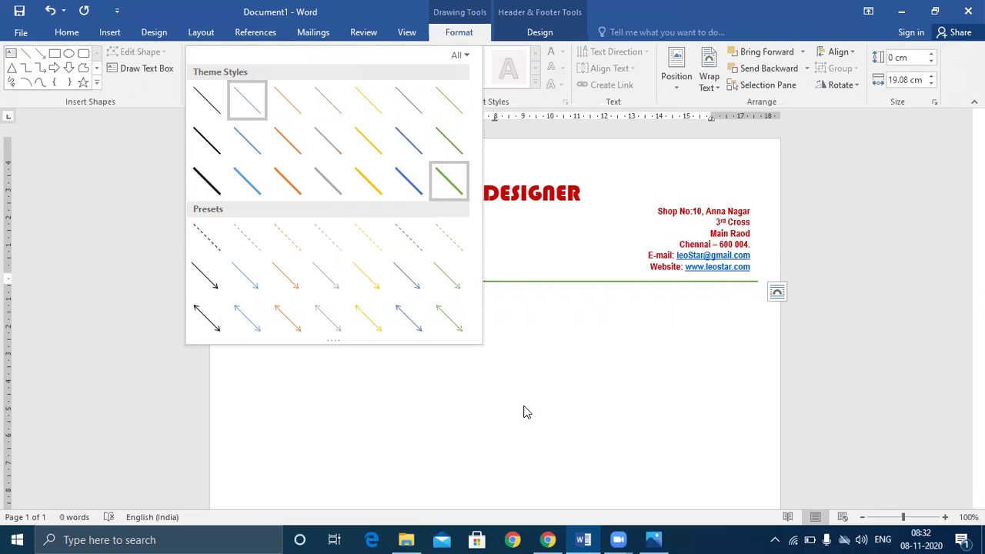
- Make the line thick green, then copy and paste it and nudge the copy into alignment
left_click(516, 282)
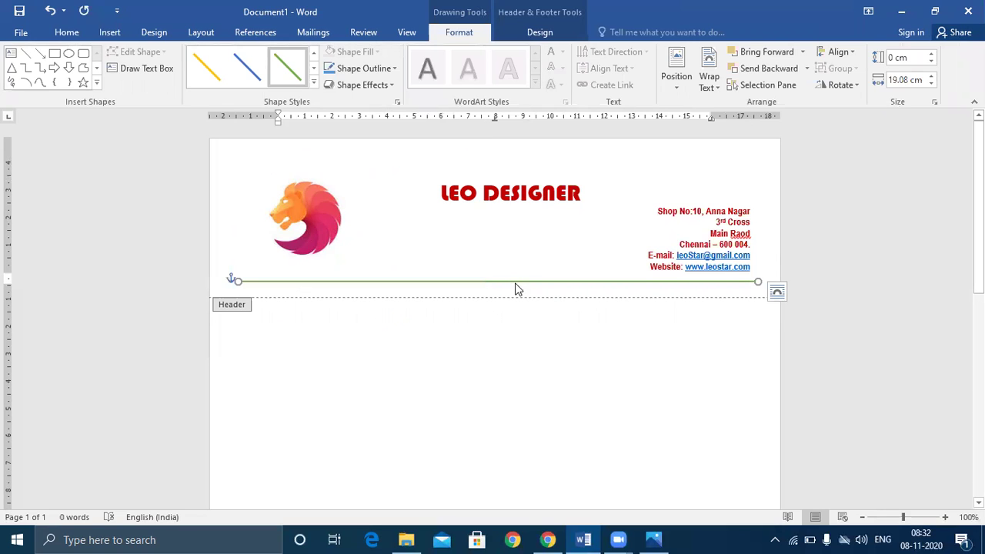
right_click(518, 282)
left_click(516, 279)
right_click(552, 355)
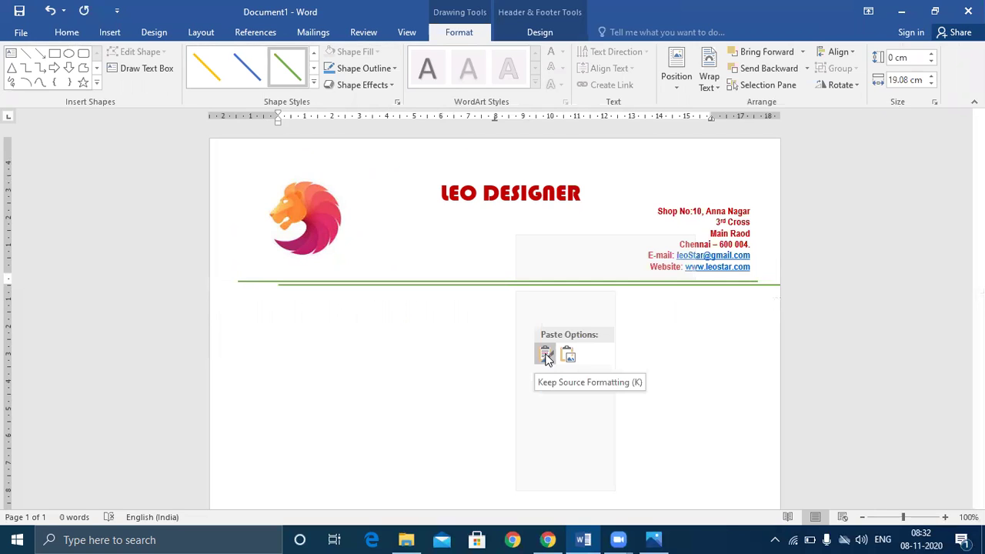
left_click(560, 340)
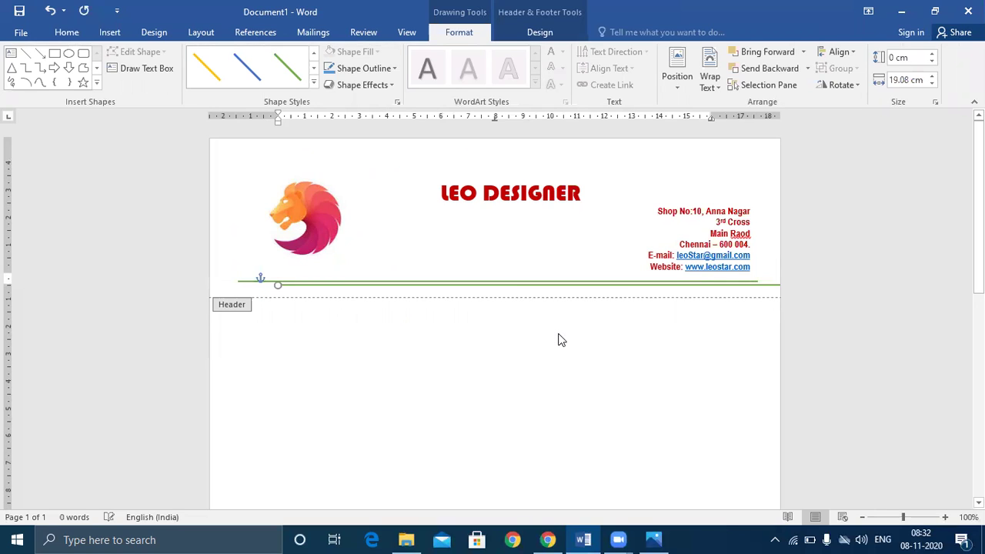
key("Left")
key("Left")
key("Left")
key("Left")
key("Left")
key("Left")
key("Left")
key("Left")
key("Right")
key("Right")
key("Right")
key("Right")
key("Right")
key("Right")
key("Right")
key("Right")
key("Right")
key("Right")
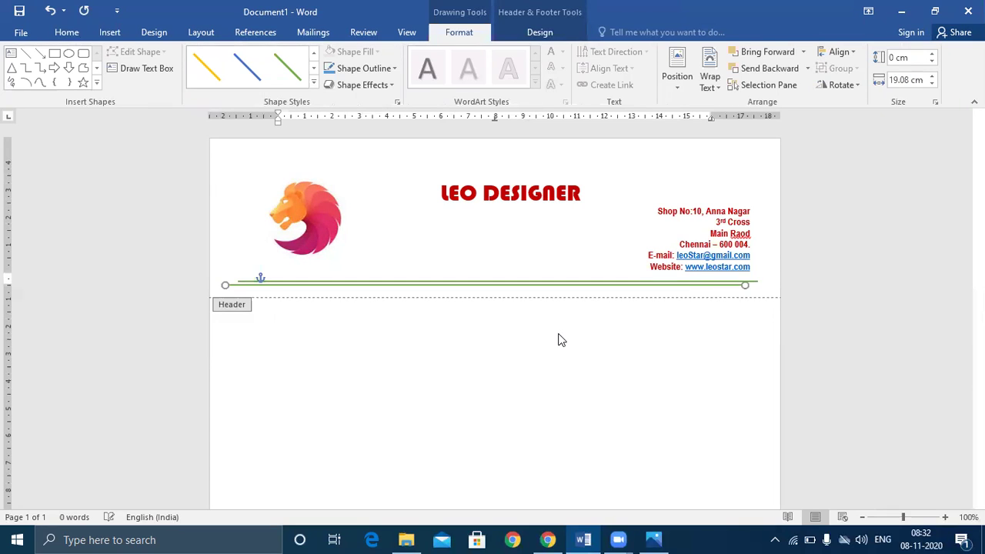
key("Right")
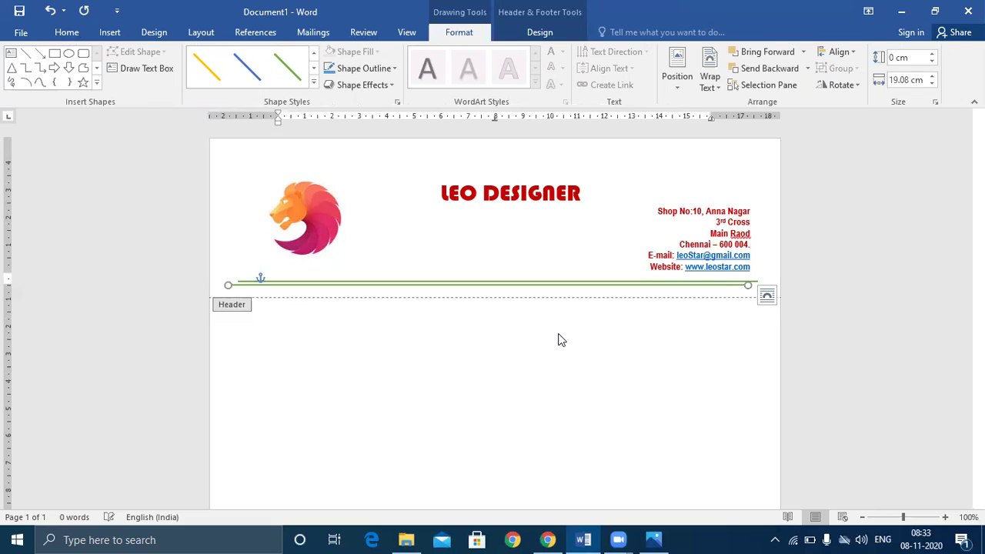
- Return to the body and add empty paragraphs until the letter reaches a second page
double_click(517, 394)
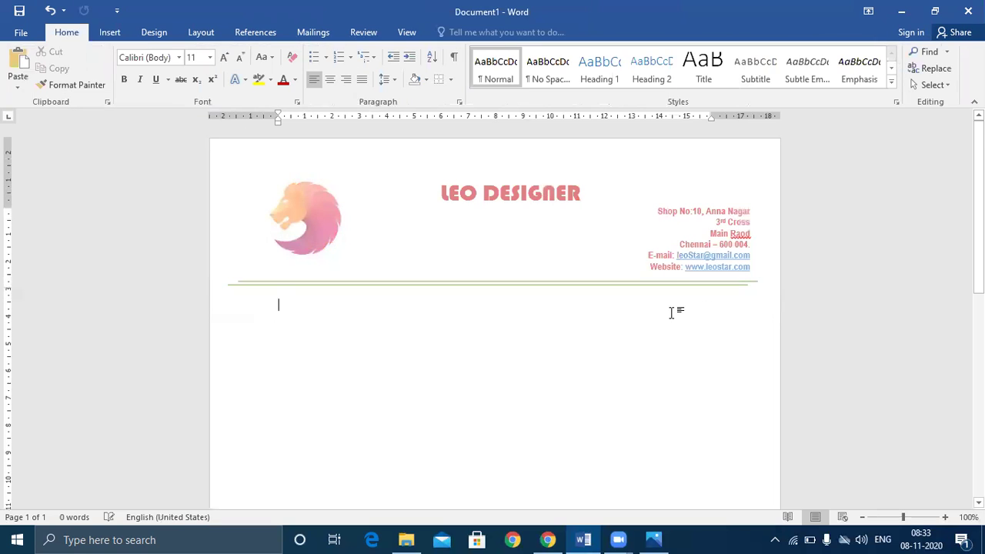
scroll(671, 312, "down", 1)
scroll(673, 311, "down", 1)
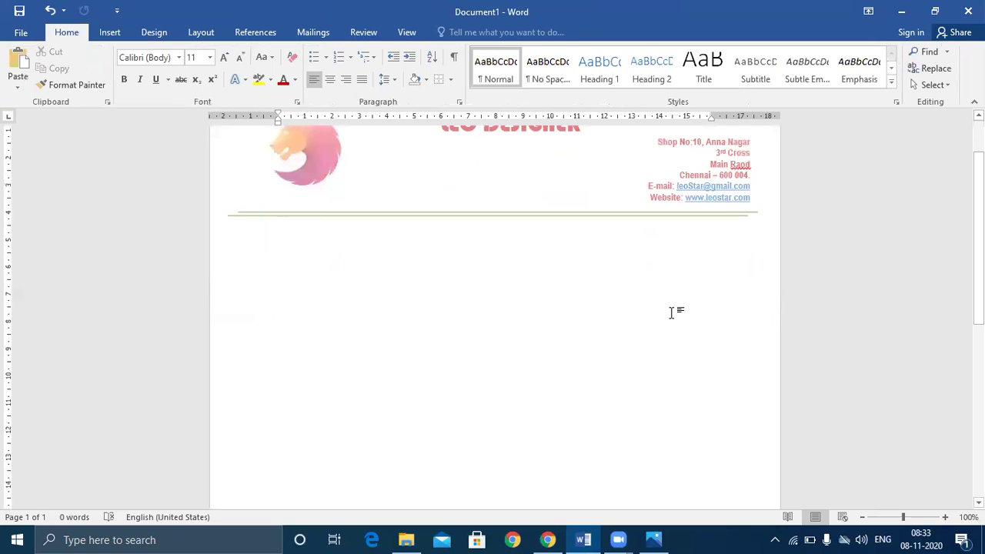
scroll(508, 274, "down", 2)
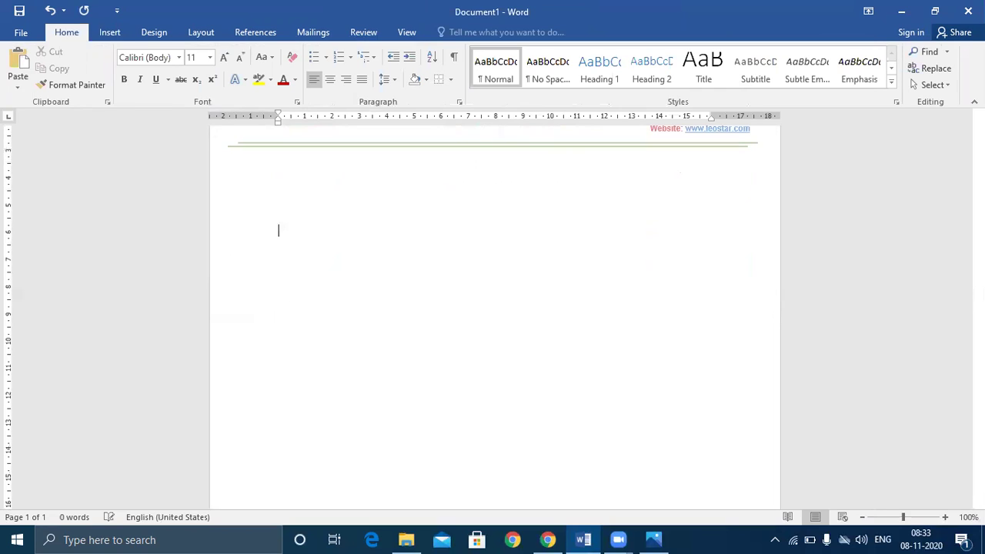
left_click(278, 388)
key("Return")
key("Return")
key("Return")
key("Return")
key("Return")
key("Return")
key("Return")
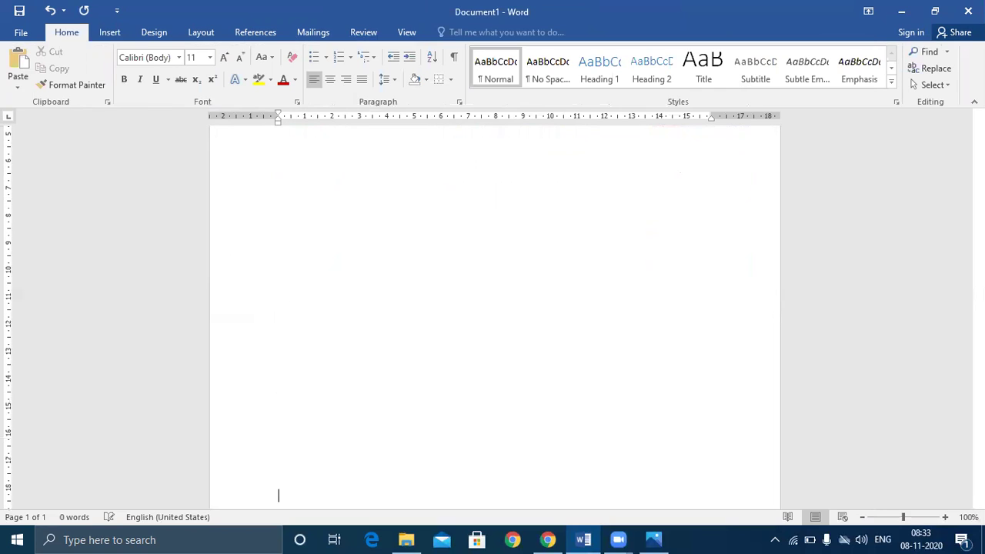
key("Return")
key("Return")
key("Return")
key("Return")
key("Return")
key("Return")
key("Return")
key("Return")
key("Return")
key("Return")
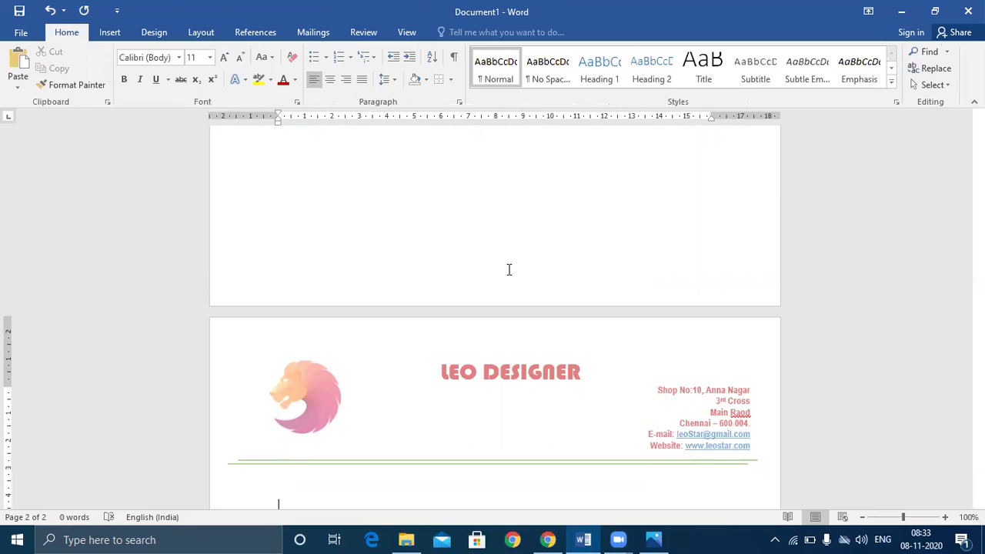
scroll(509, 269, "up", 15)
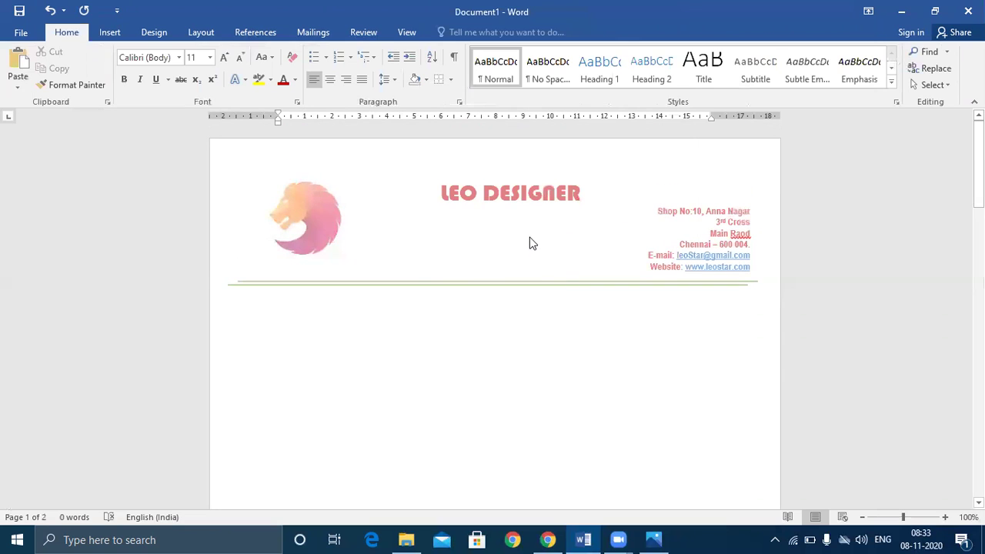
- Reopen the header for editing and select the lion logo
double_click(542, 197)
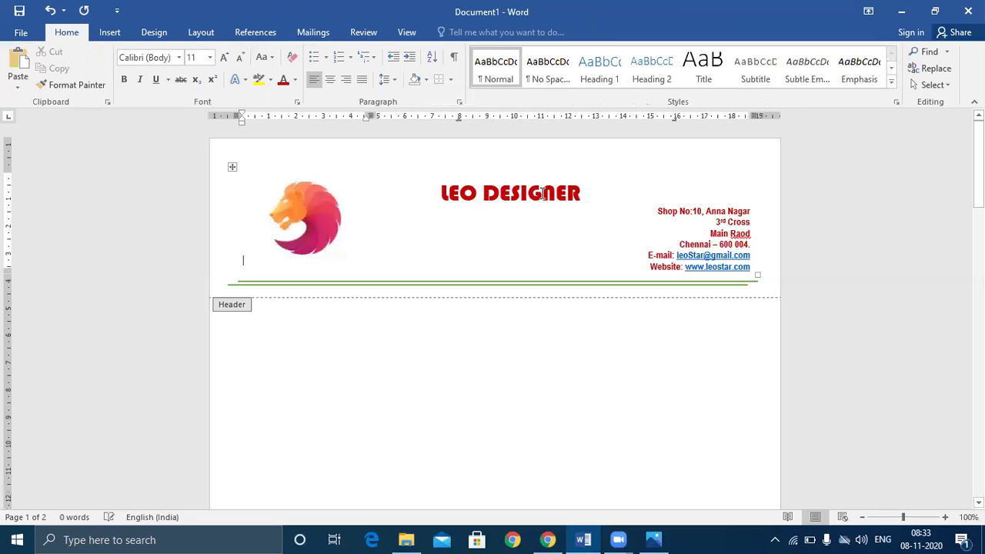
left_click(329, 222)
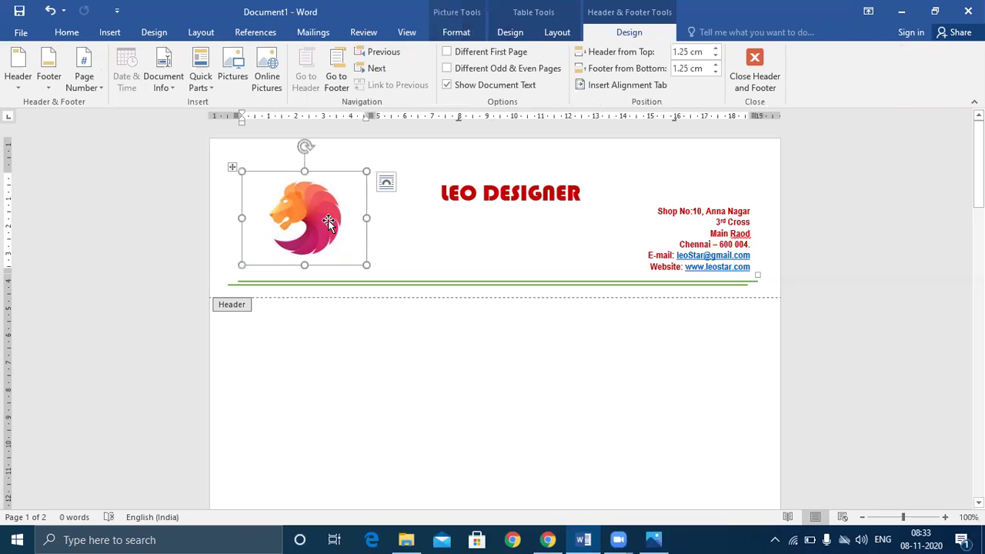
scroll(523, 380, "down", 3)
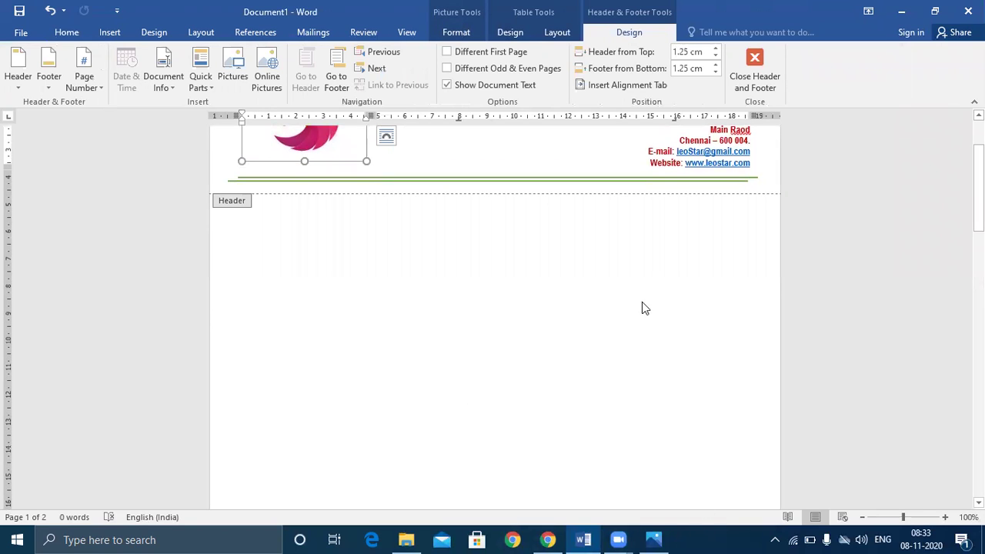
scroll(659, 277, "up", 2)
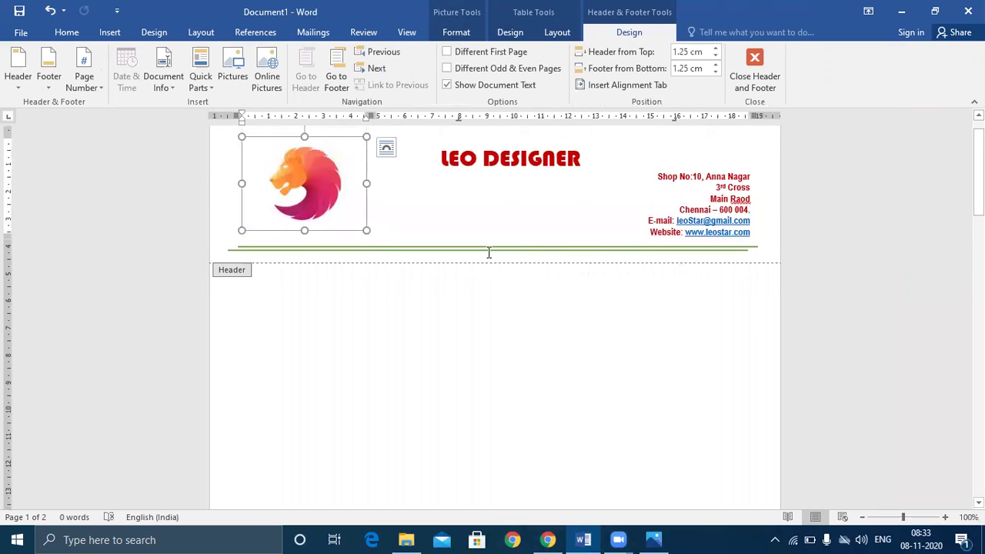
- Add a right-aligned 'Date:' line below the green header rule
left_click(768, 256)
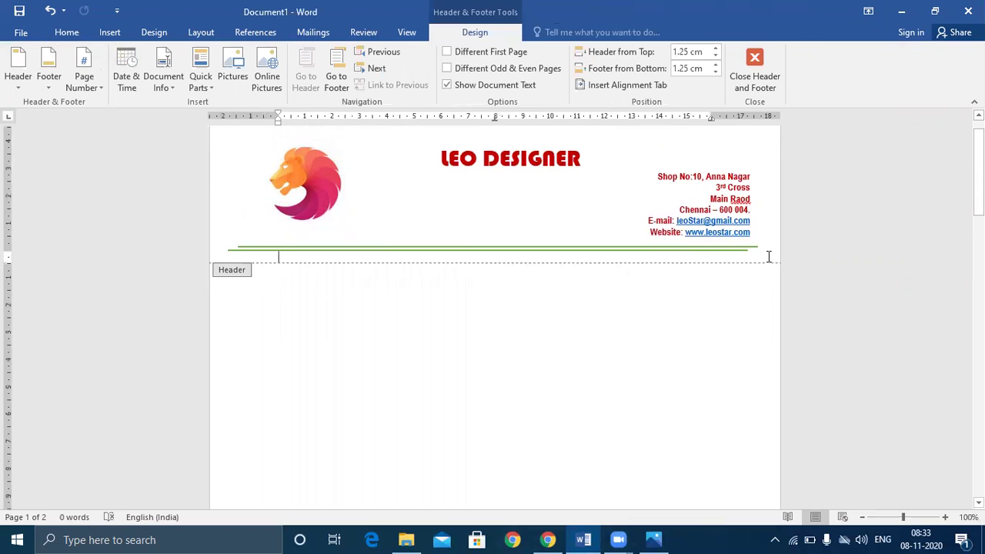
key("Return")
type("Da")
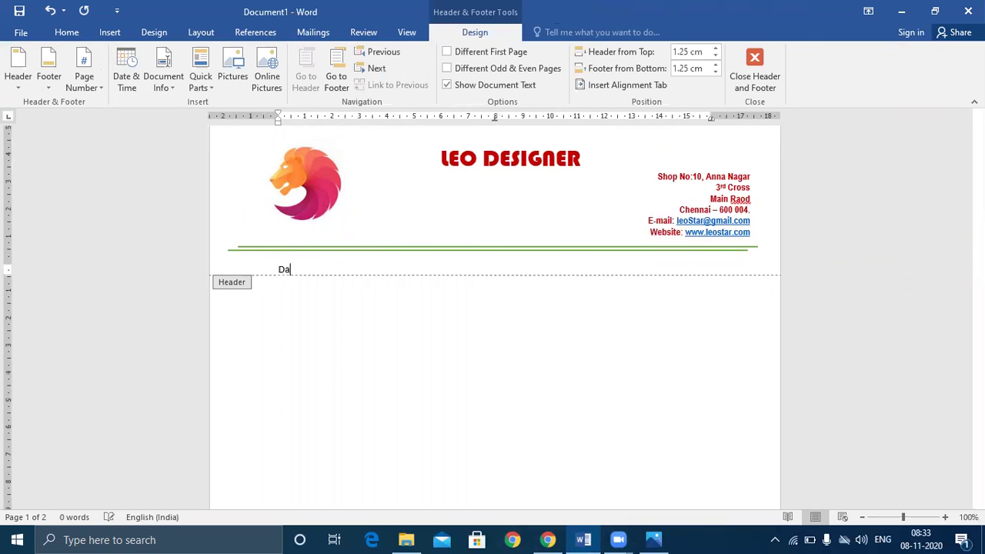
type("te:")
left_click(66, 31)
left_click(346, 79)
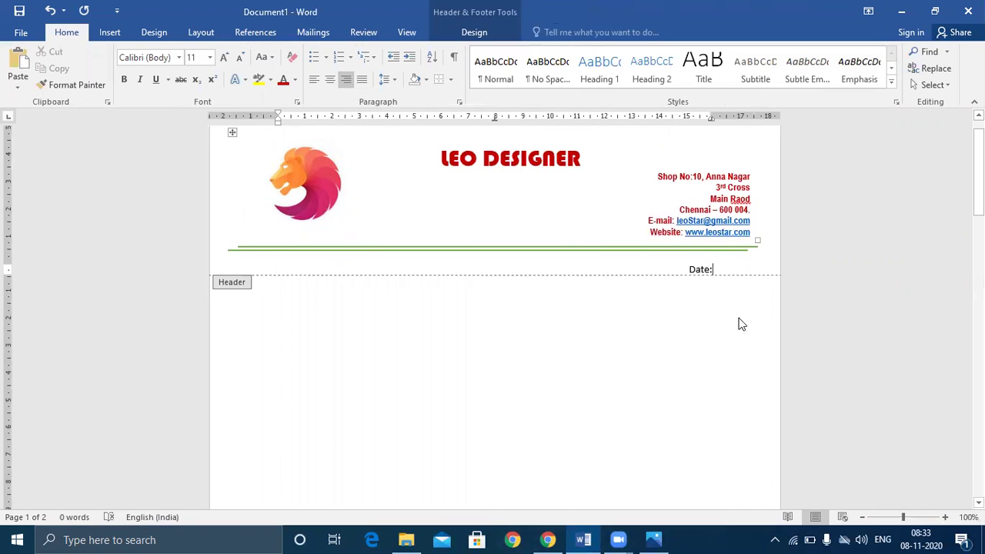
- Make the 'Date:' label bold and green, then return to the document body
left_click_drag(718, 270, 672, 266)
left_click(125, 79)
left_click(295, 79)
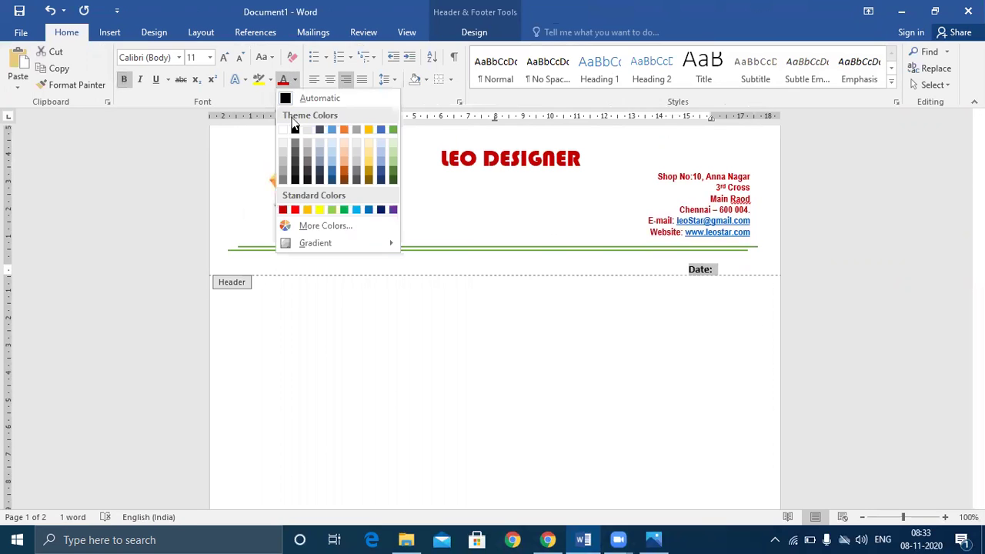
left_click(346, 209)
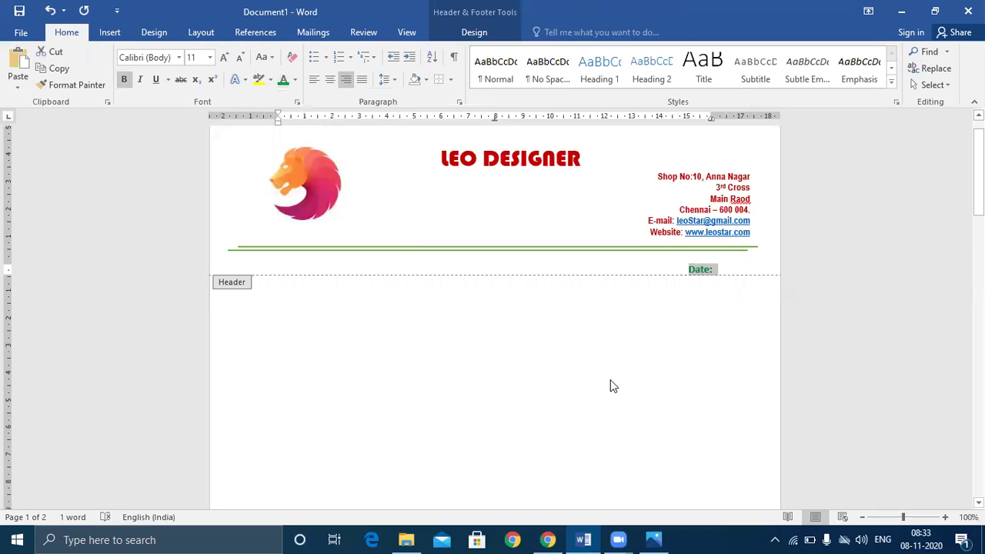
double_click(610, 378)
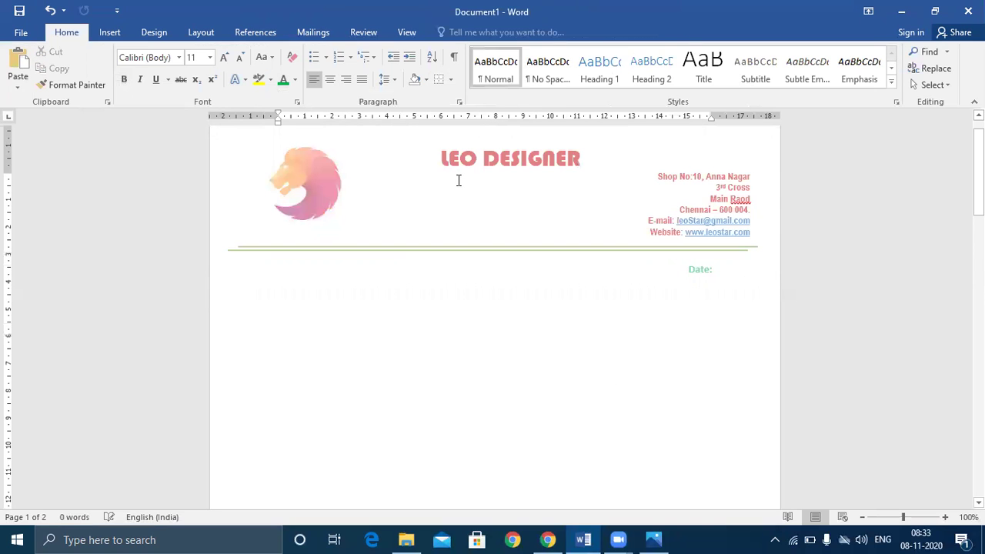
double_click(470, 269)
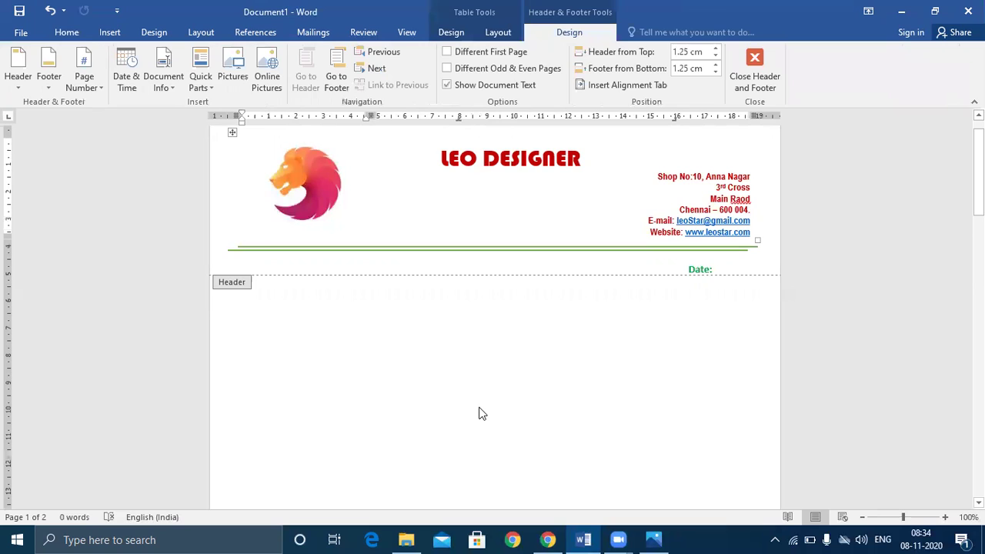
double_click(478, 414)
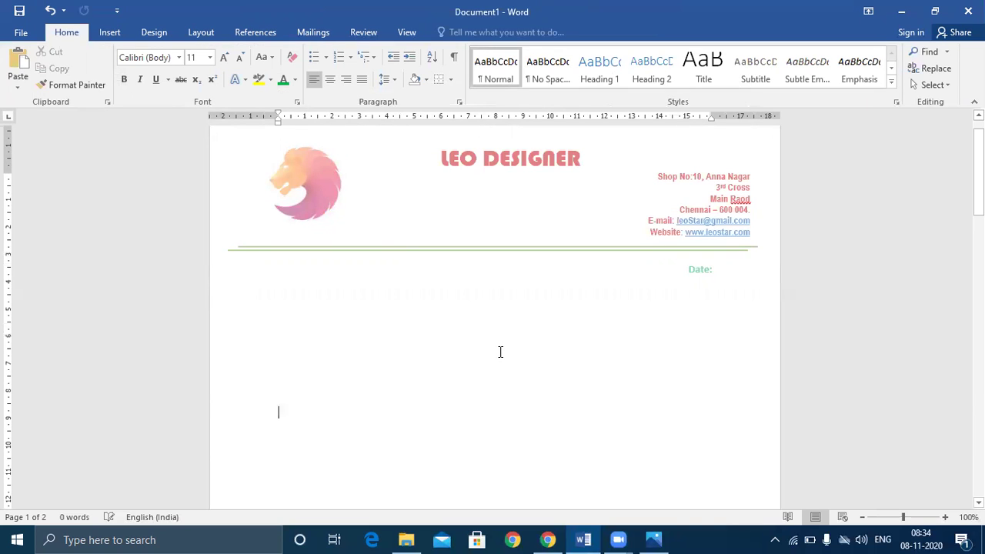
- In the page 1 footer, type 'Branches : Chennai, Erode, Coimbatore, Madurai, Dindigul Copy rights @ leodesigner 2020'
scroll(500, 352, "down", 3)
scroll(412, 317, "down", 5)
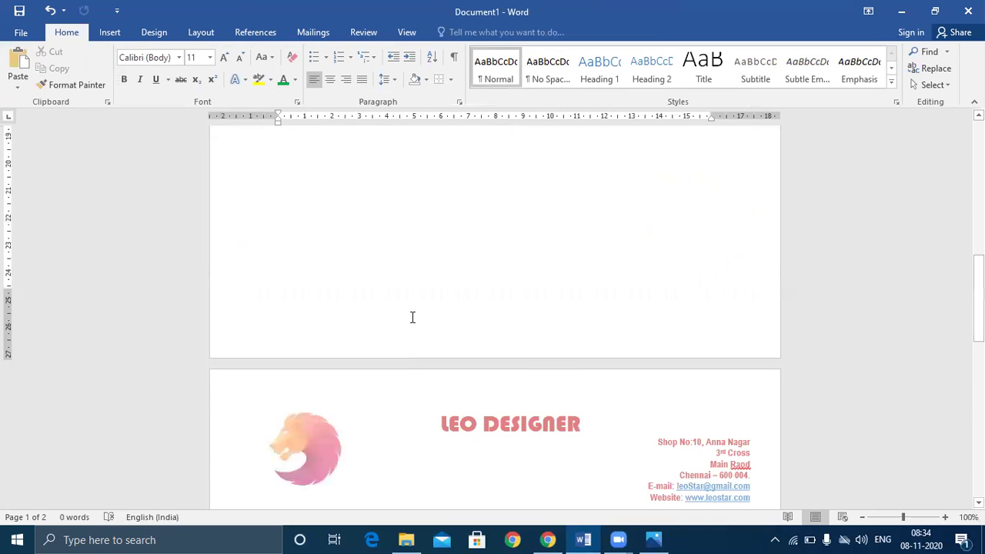
double_click(413, 317)
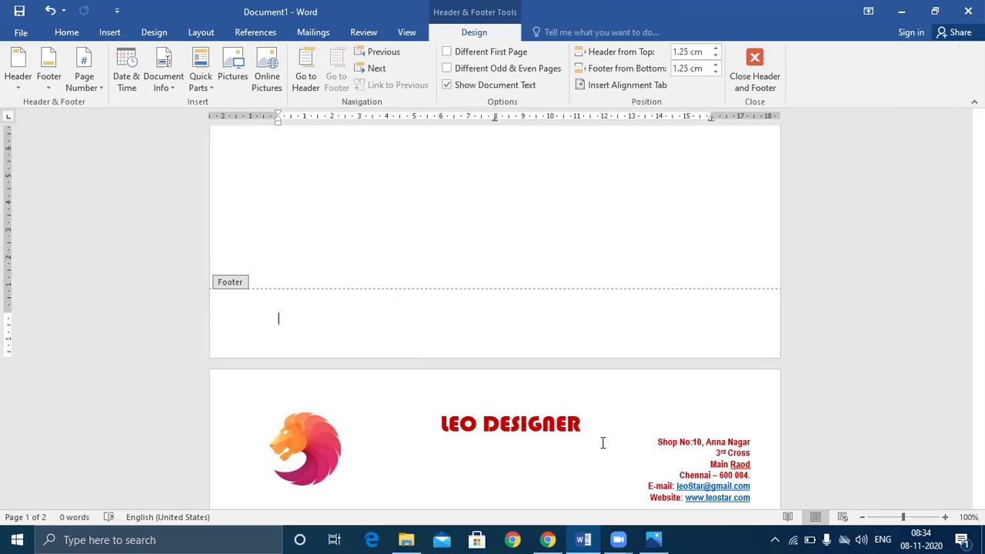
type("Bra")
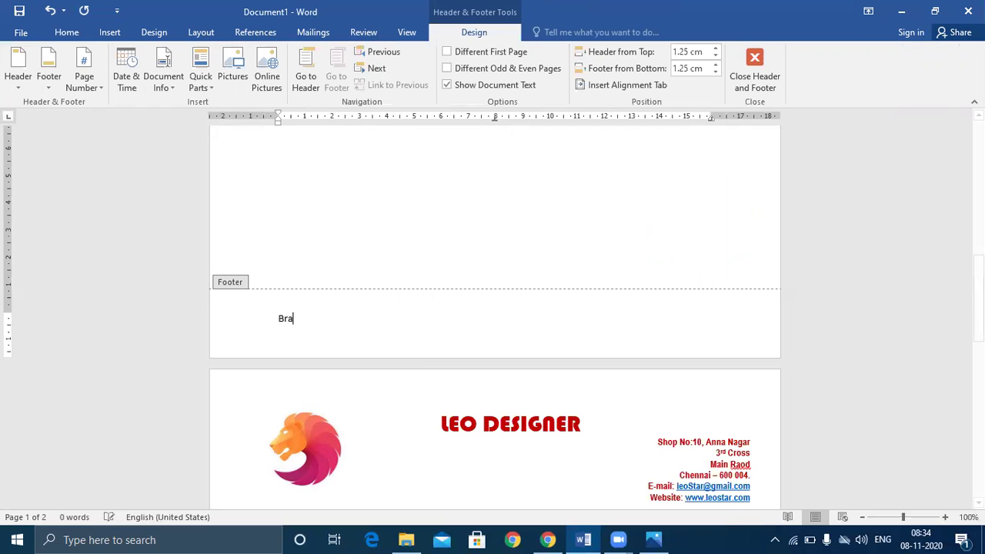
type("nches ")
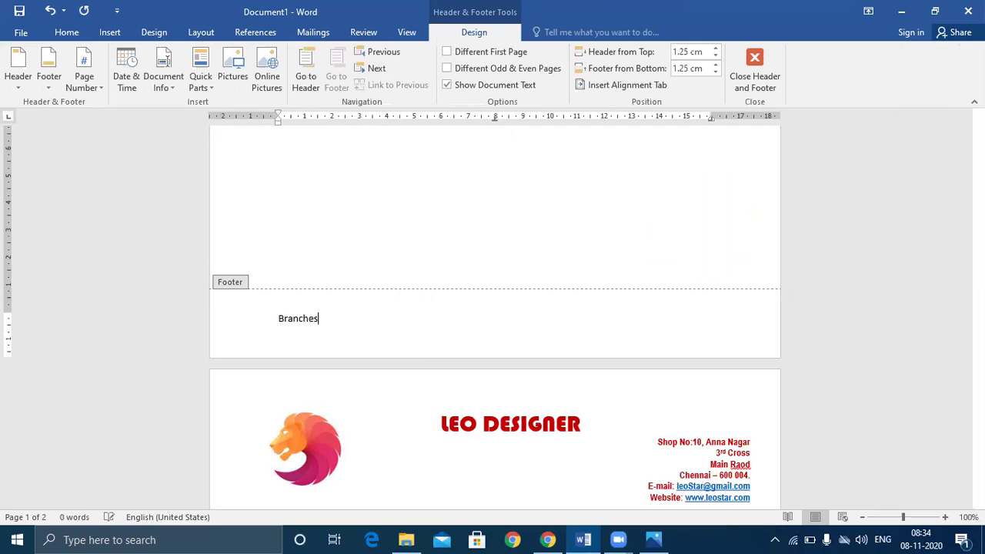
type(": Chennai, Erode, Coimbato")
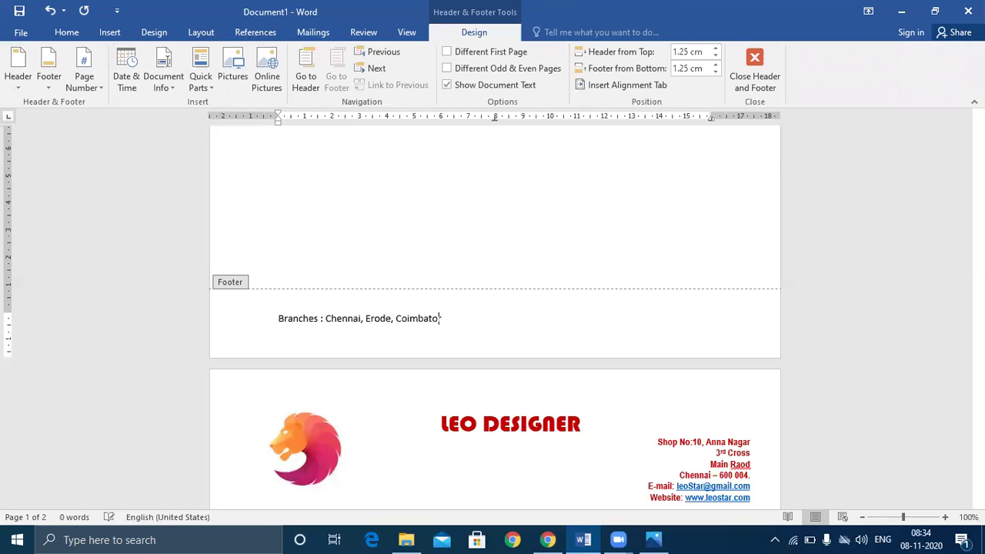
type("re, Madurai, Dindigu")
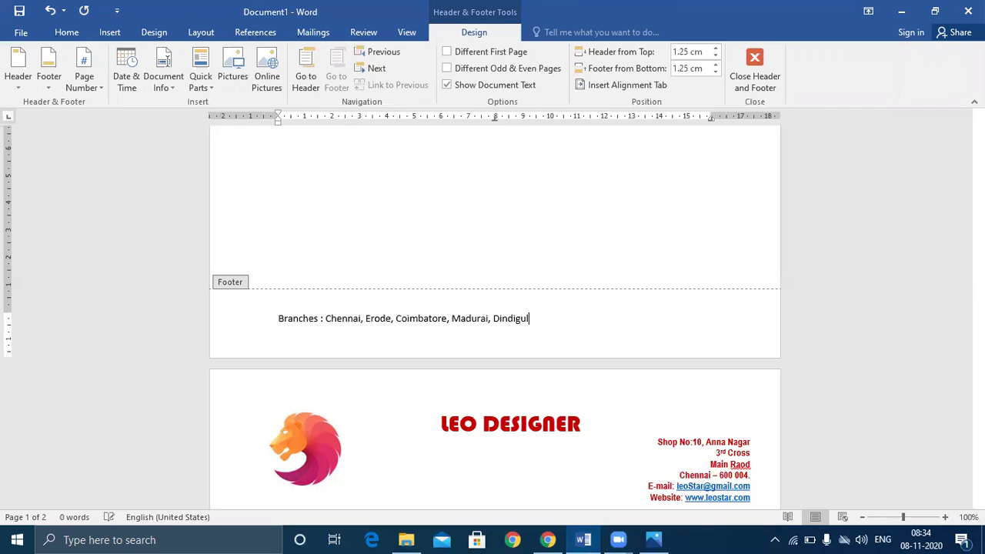
type("l Copy rights @")
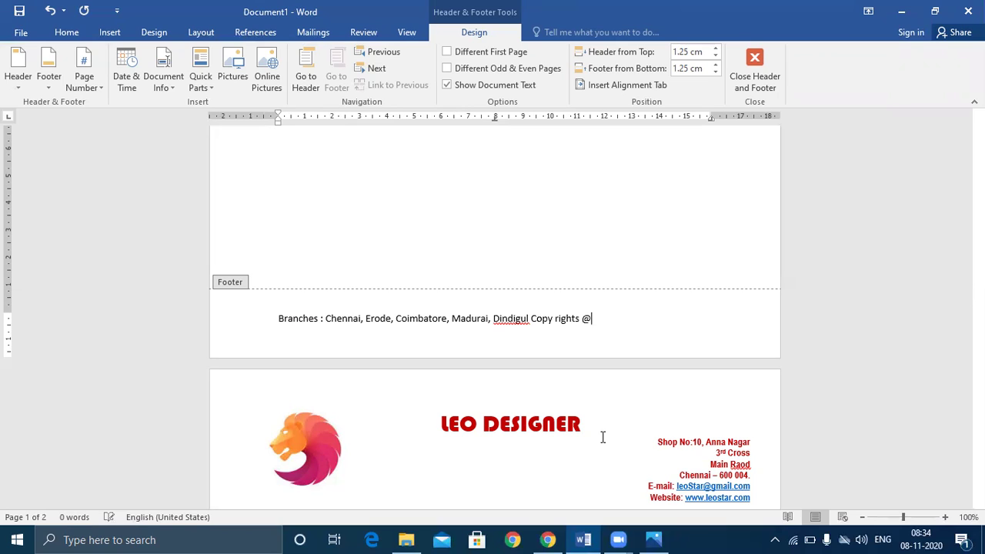
type(" leodesigner 2020")
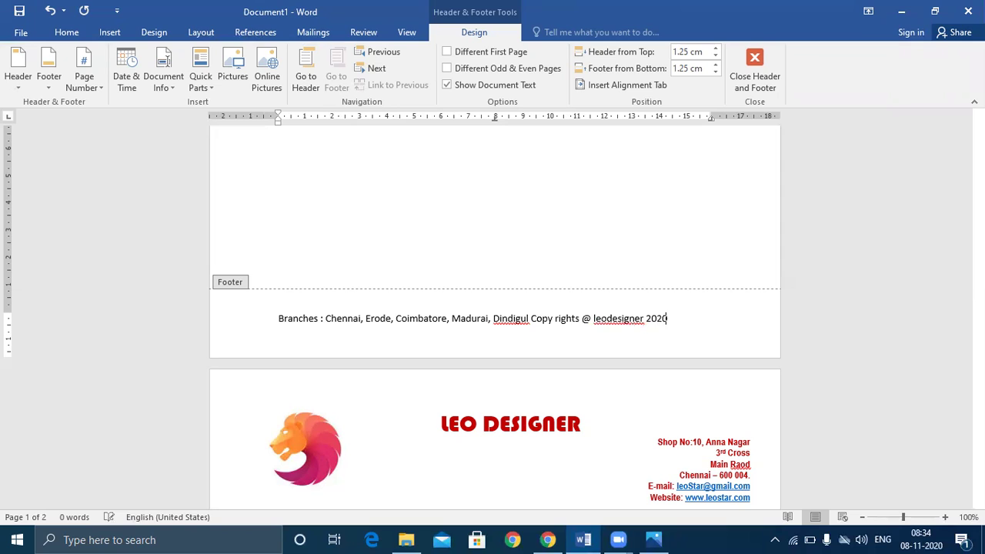
- Make the footer centred italic dark blue Bahnschrift Condensed and add Print Preview to Quick Access
left_click_drag(279, 318, 693, 349)
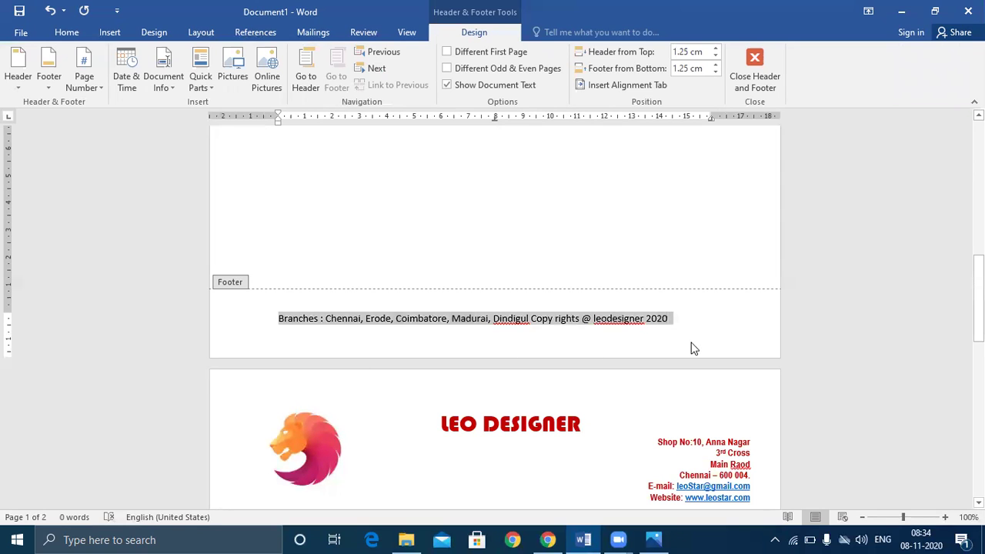
left_click(66, 32)
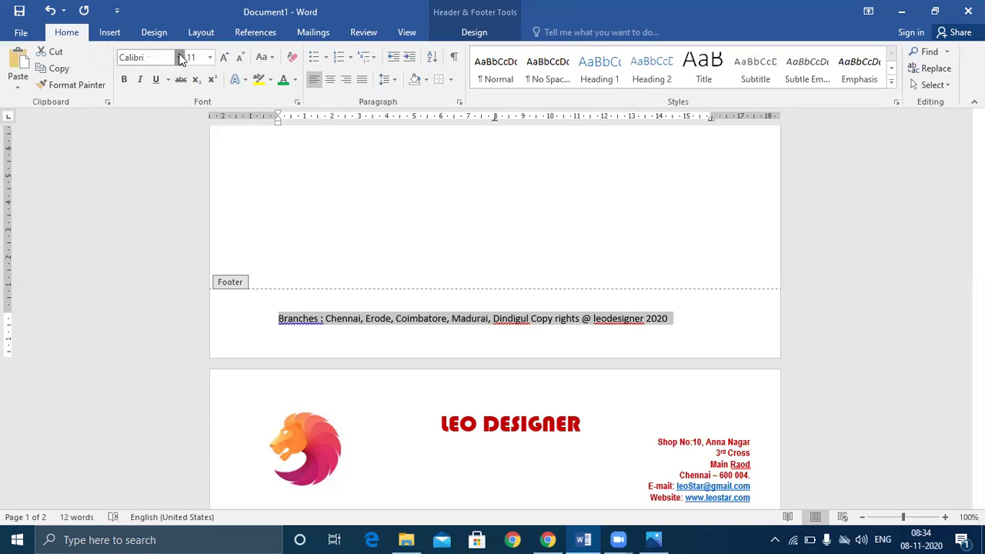
left_click(178, 57)
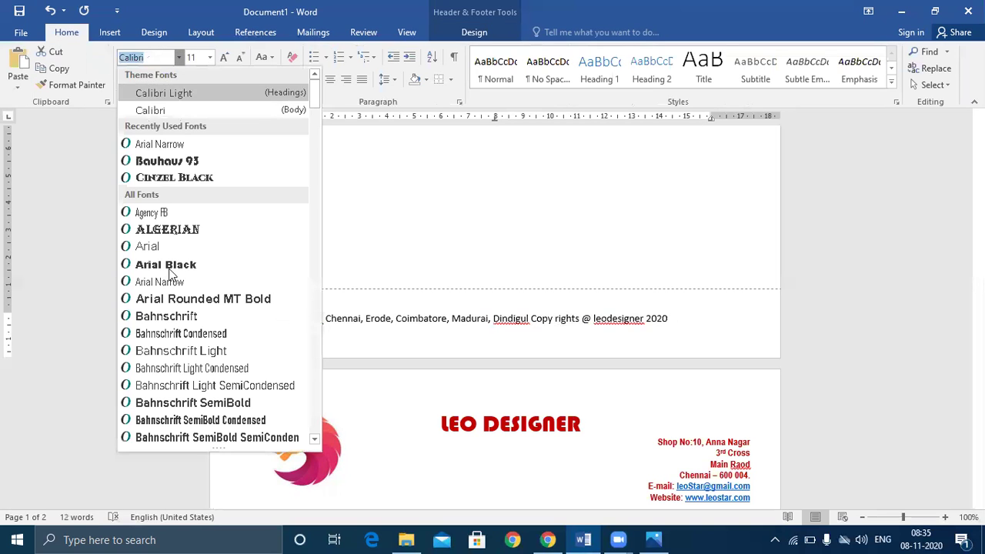
left_click(180, 335)
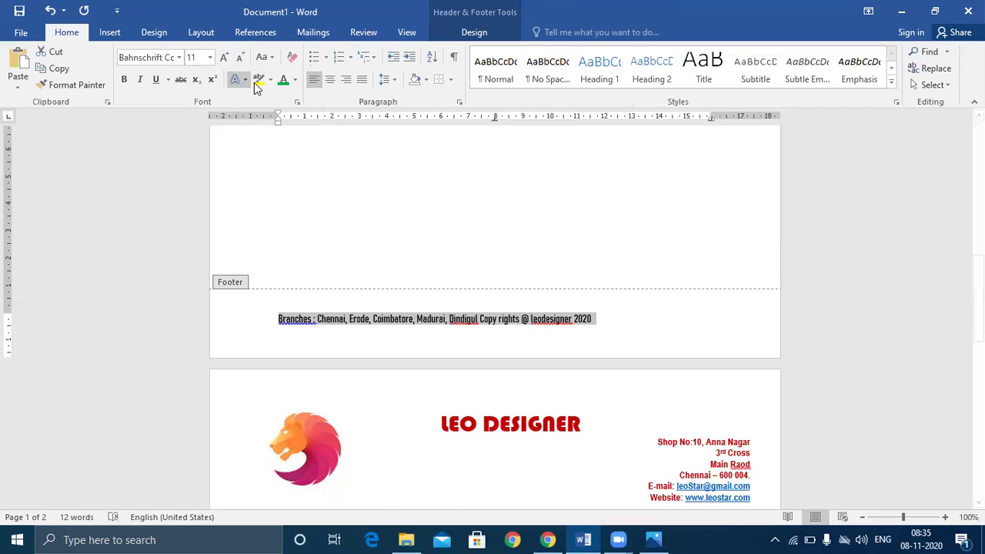
left_click(330, 79)
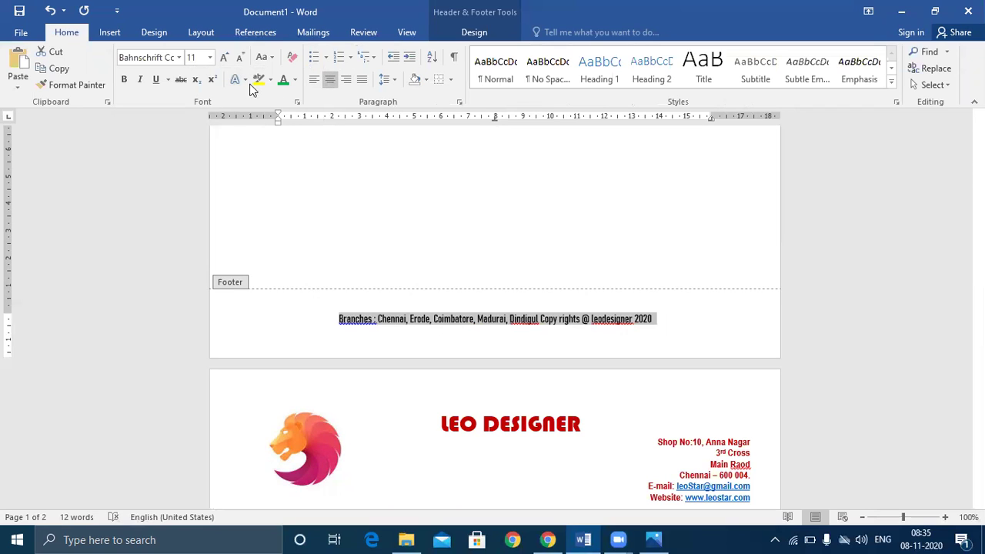
left_click(296, 77)
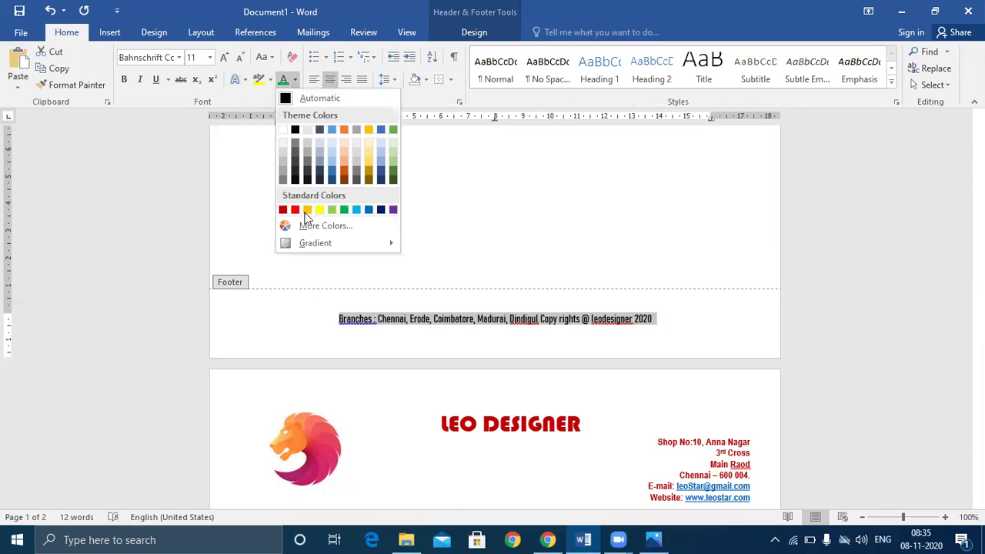
left_click(381, 210)
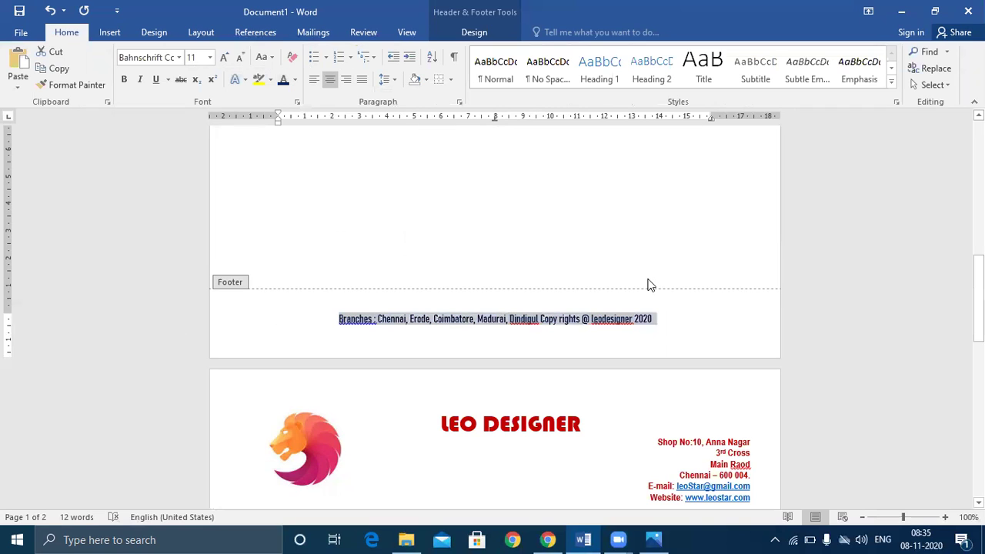
left_click(140, 79)
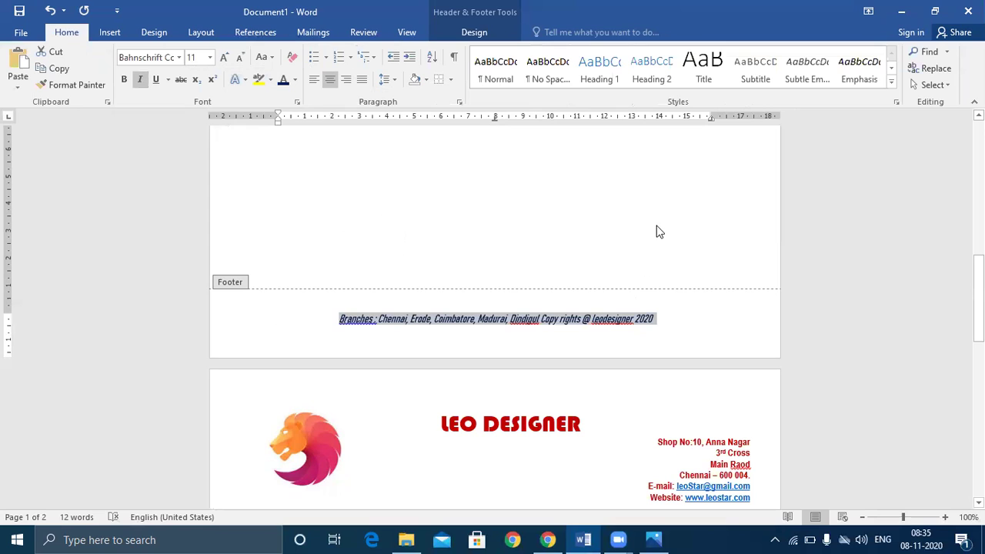
left_click(116, 11)
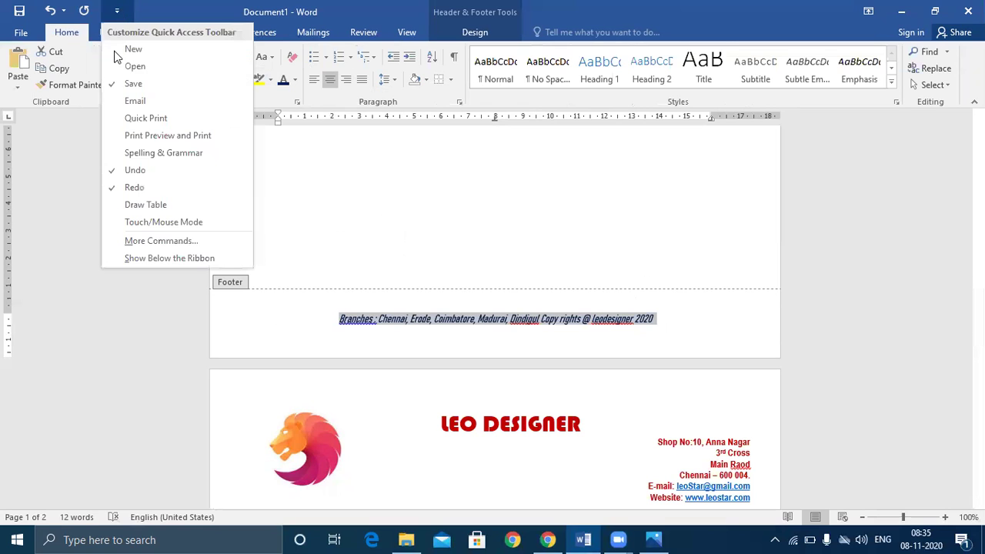
left_click(153, 138)
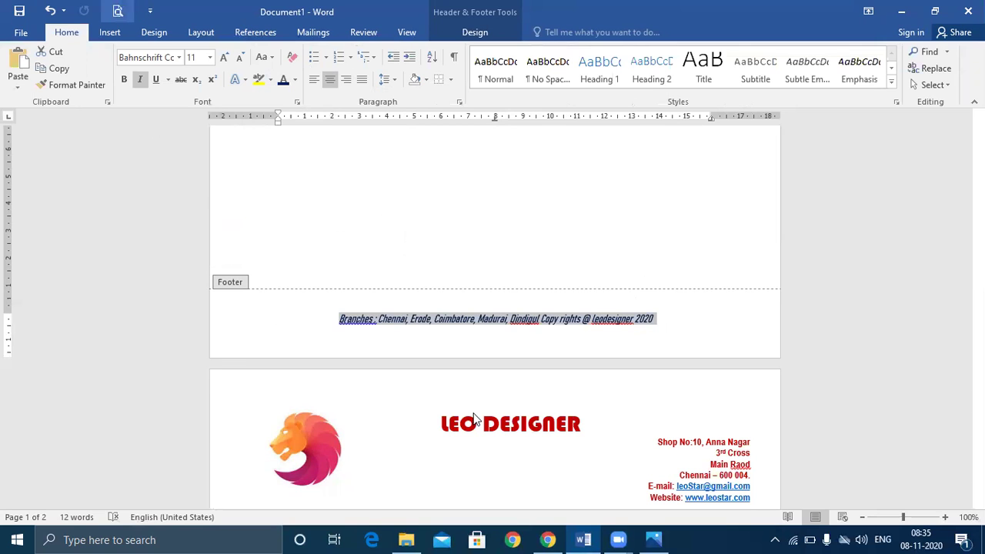
- Print-preview both letterhead pages, then go back to editing with the Design options showing
key("ctrl+p")
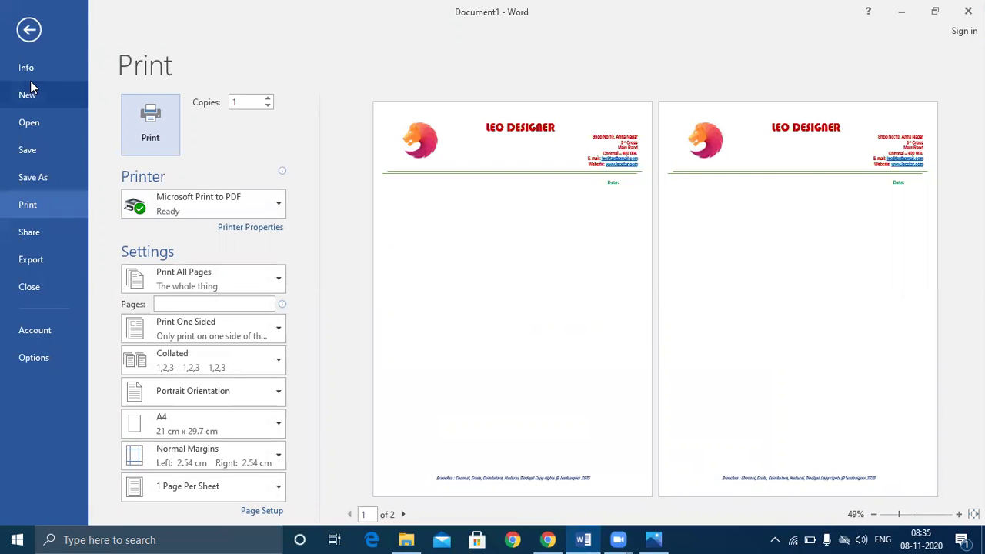
left_click(28, 30)
scroll(600, 254, "up", 10)
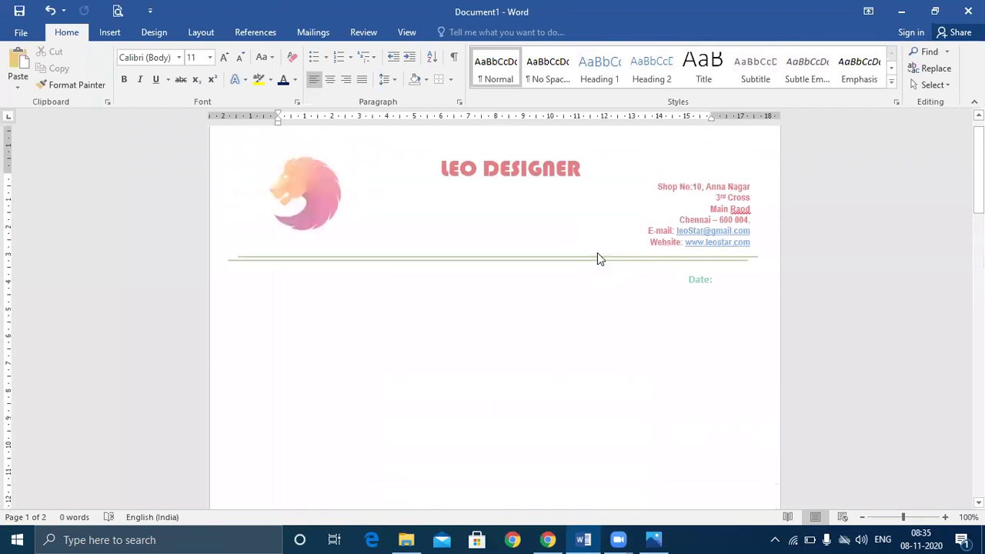
scroll(598, 258, "down", 1)
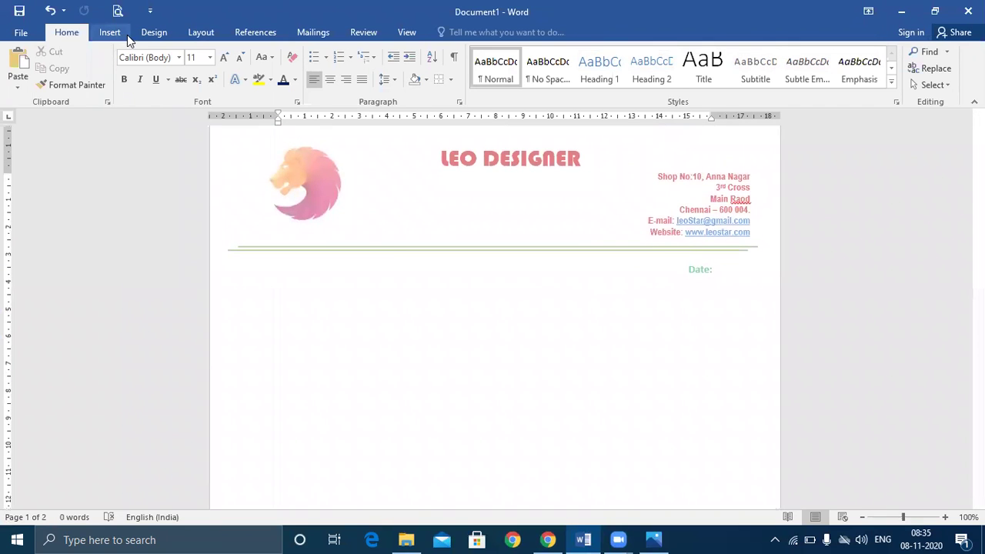
left_click(159, 34)
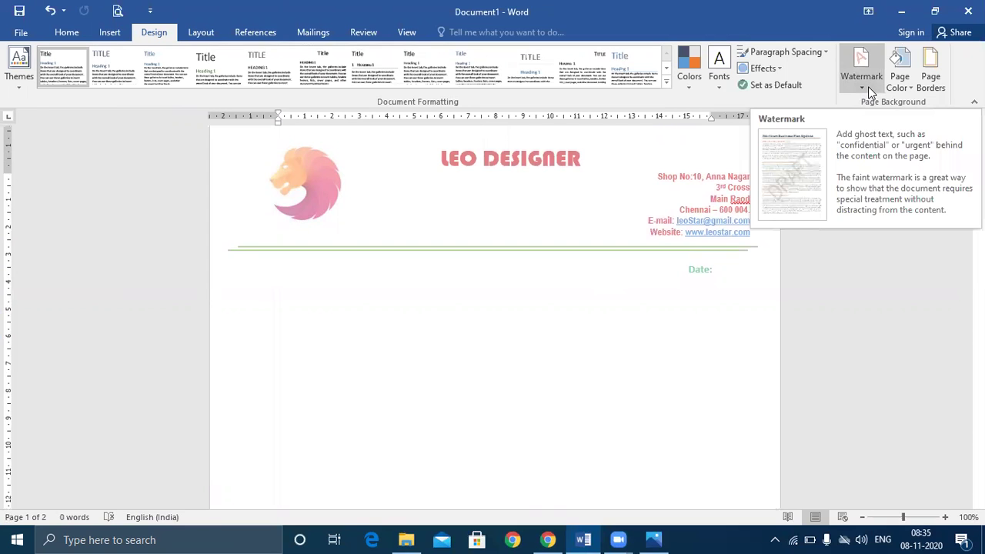
- Apply leo.jpg from the Desktop as a washed-out picture watermark at Auto scale
left_click(867, 86)
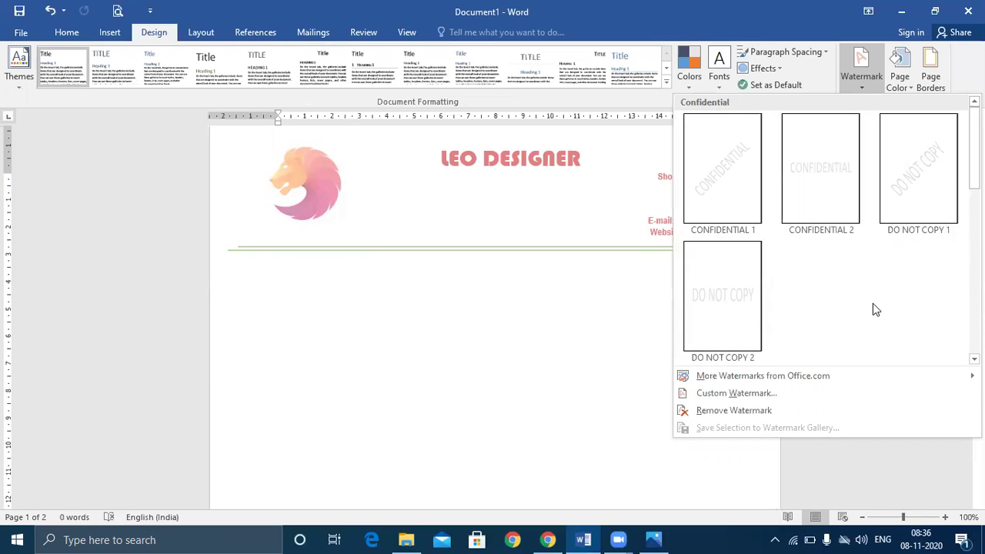
left_click(738, 397)
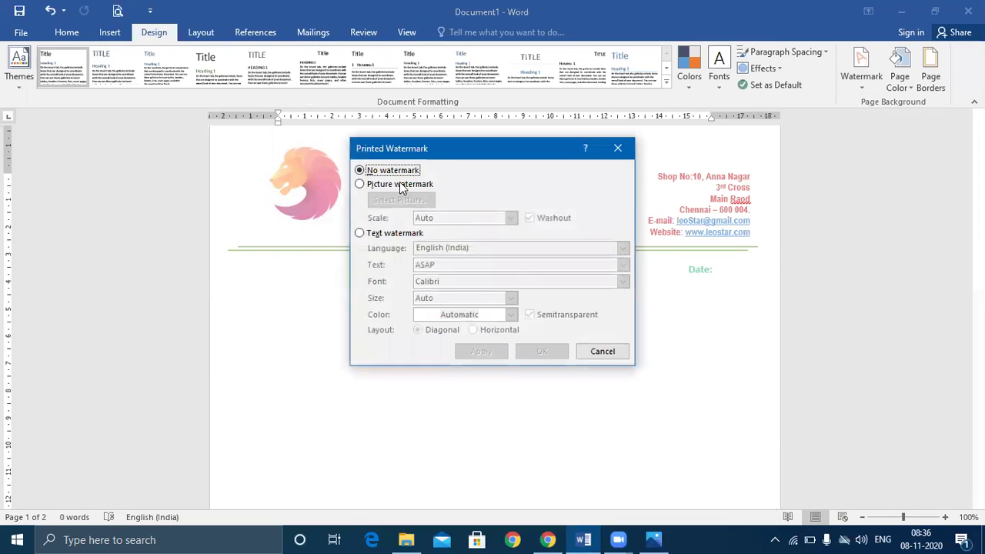
left_click(359, 184)
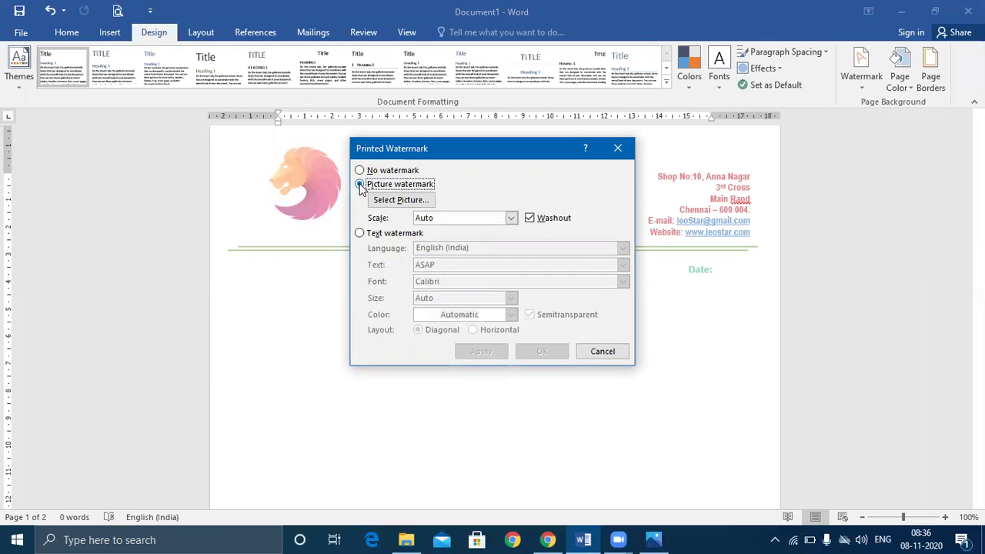
left_click(387, 200)
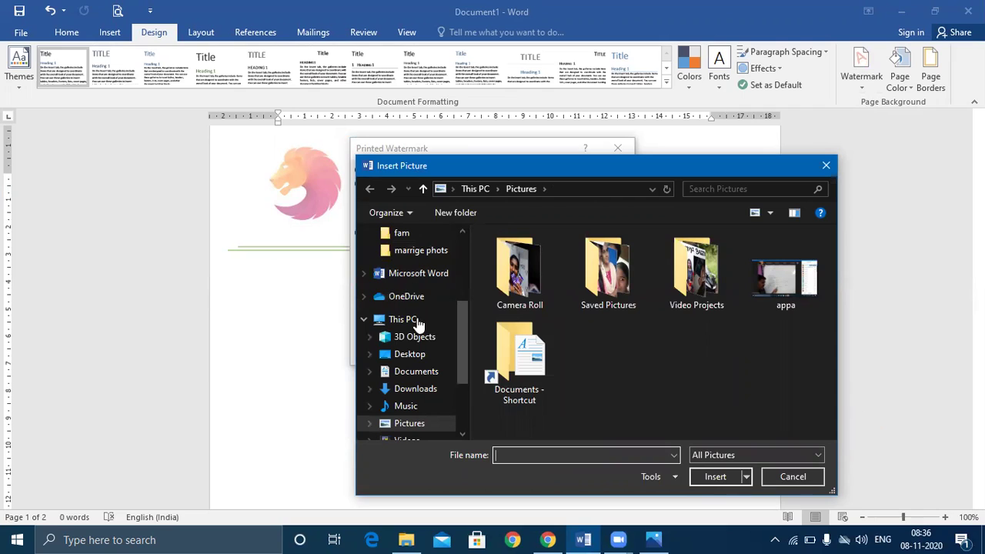
left_click_drag(462, 343, 467, 269)
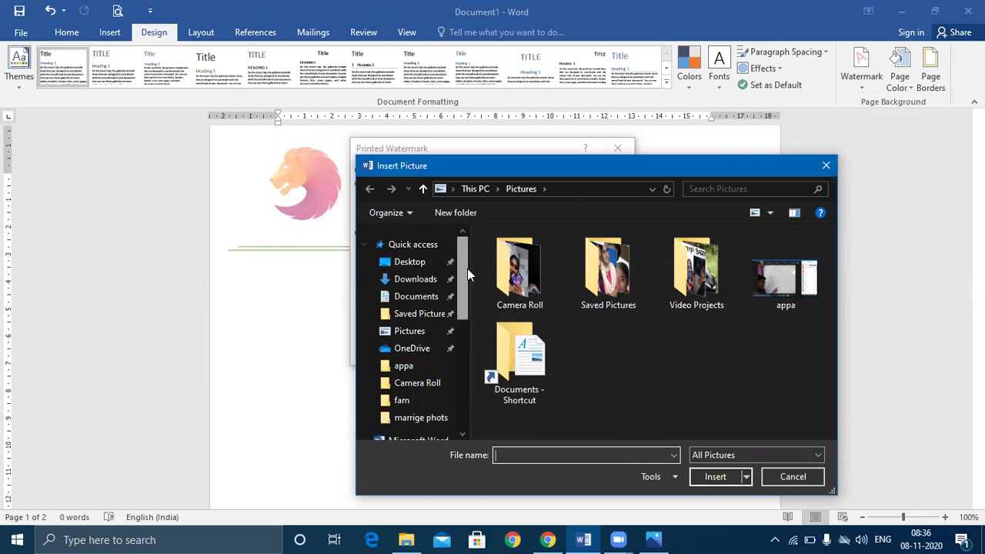
left_click(422, 262)
double_click(605, 277)
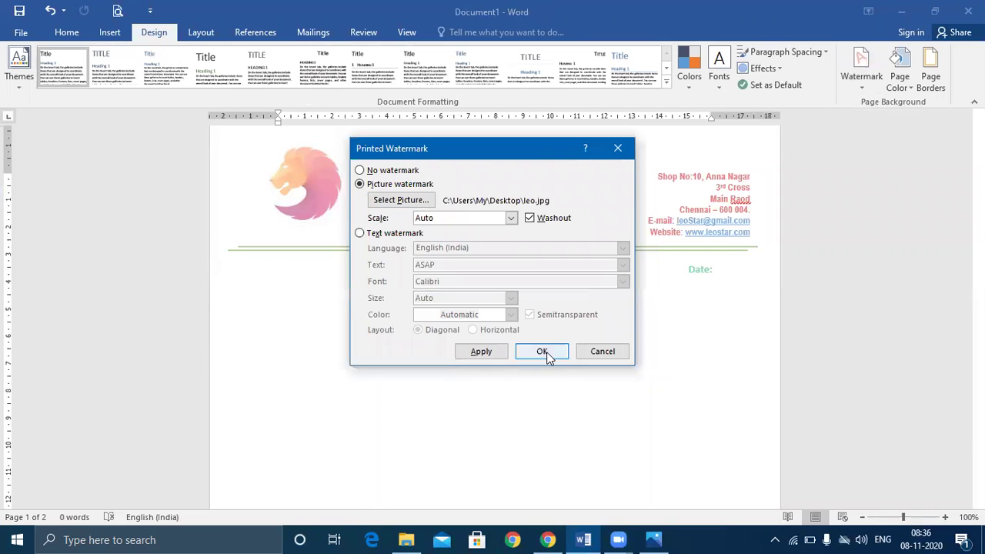
left_click(545, 352)
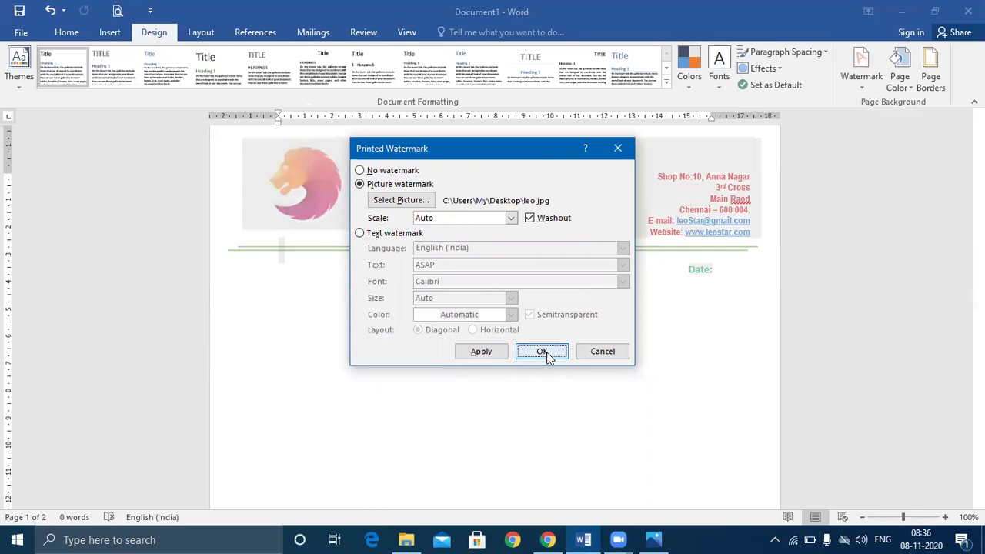
- Check the faded lion watermark on the page and bring up the Watermark gallery again
scroll(618, 305, "down", 3)
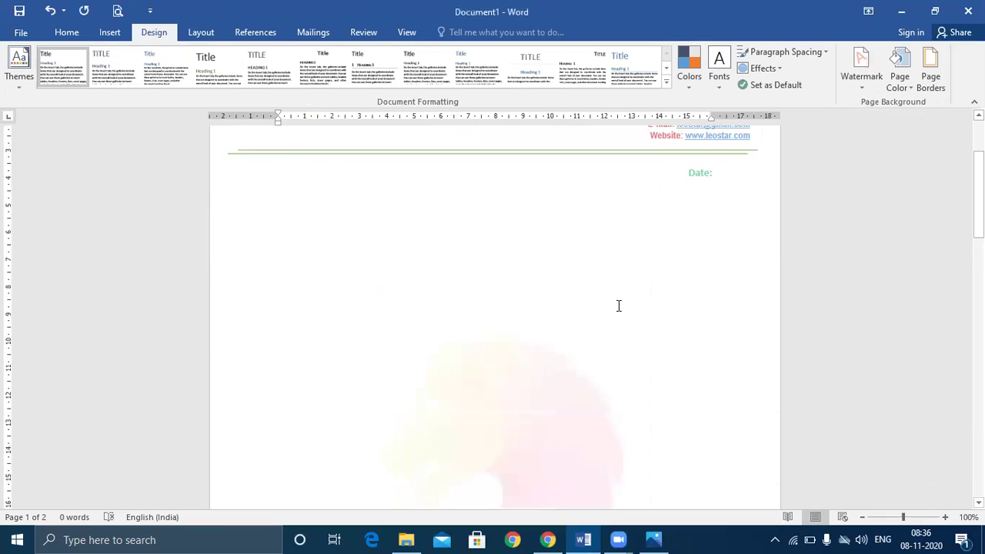
scroll(618, 306, "up", 5)
scroll(618, 306, "down", 5)
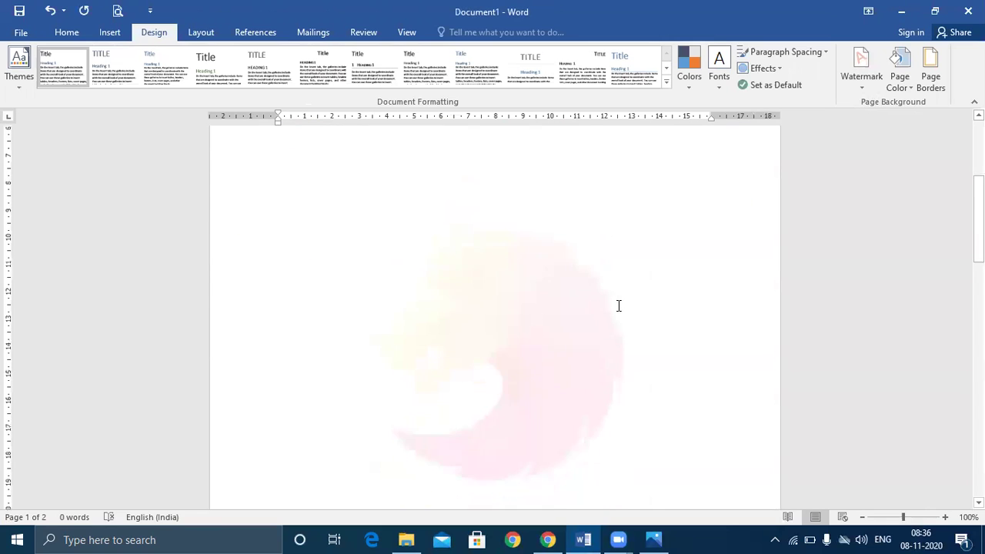
scroll(618, 305, "up", 3)
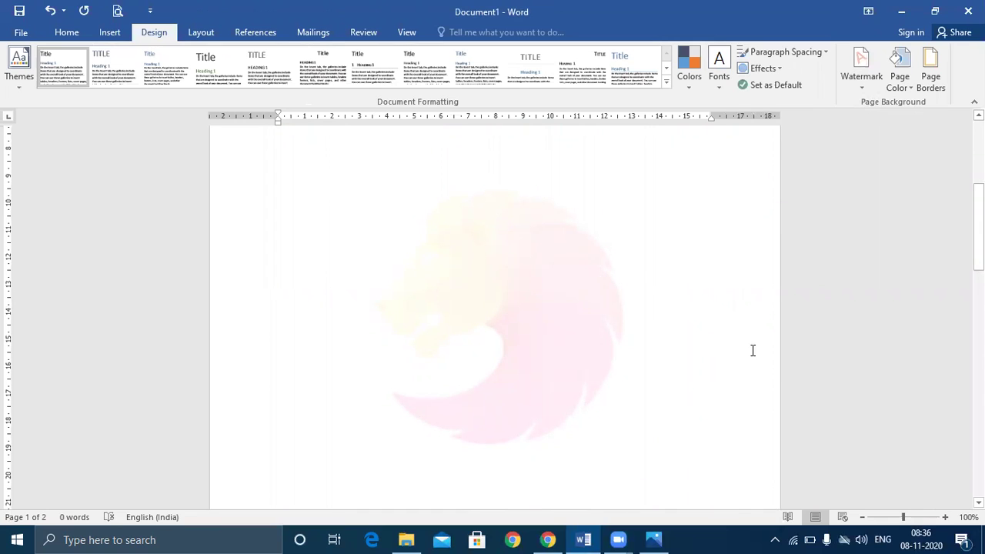
scroll(752, 350, "down", 4, "ctrl")
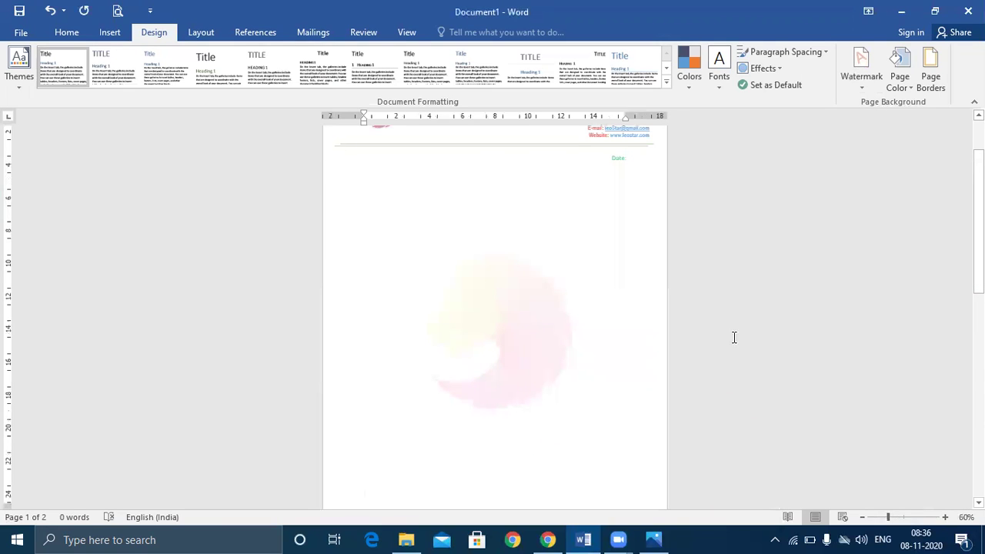
left_click(856, 84)
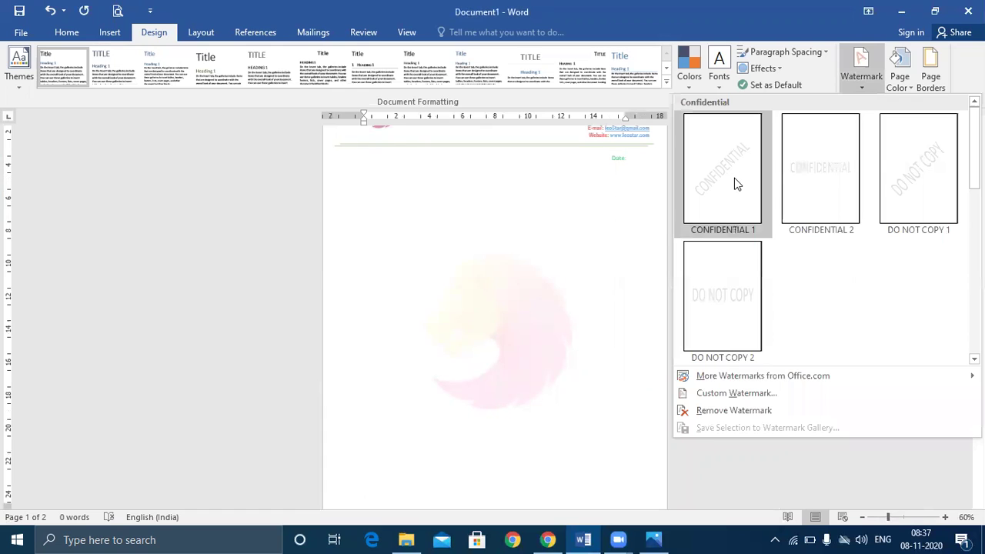
- Replace the picture with a diagonal, semitransparent text watermark reading 'leo designer'
left_click(731, 394)
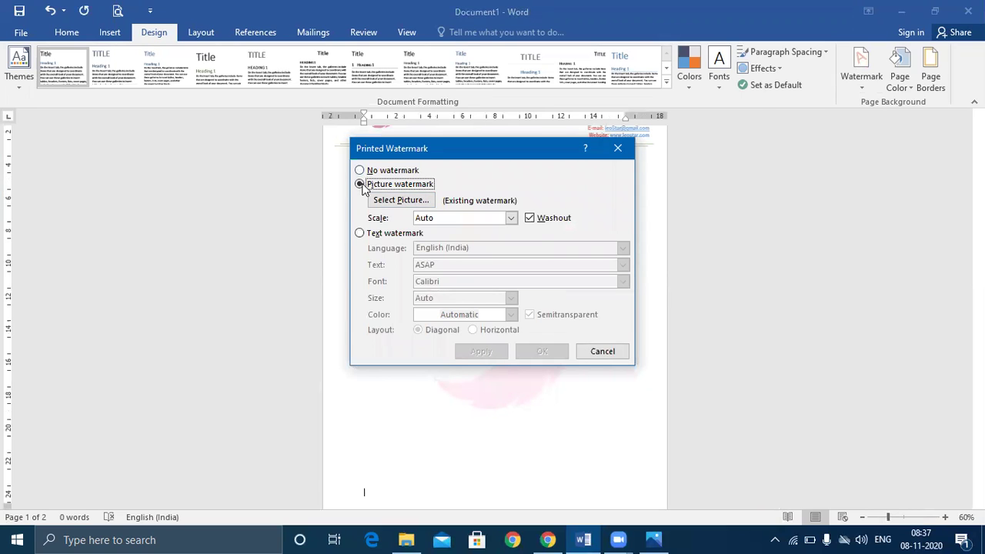
left_click(360, 233)
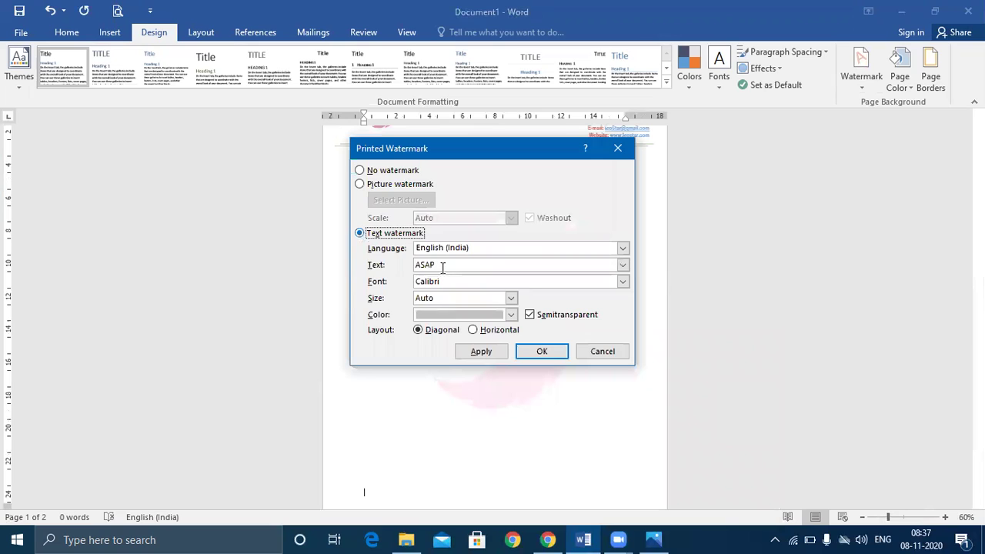
left_click(412, 266)
type("leo")
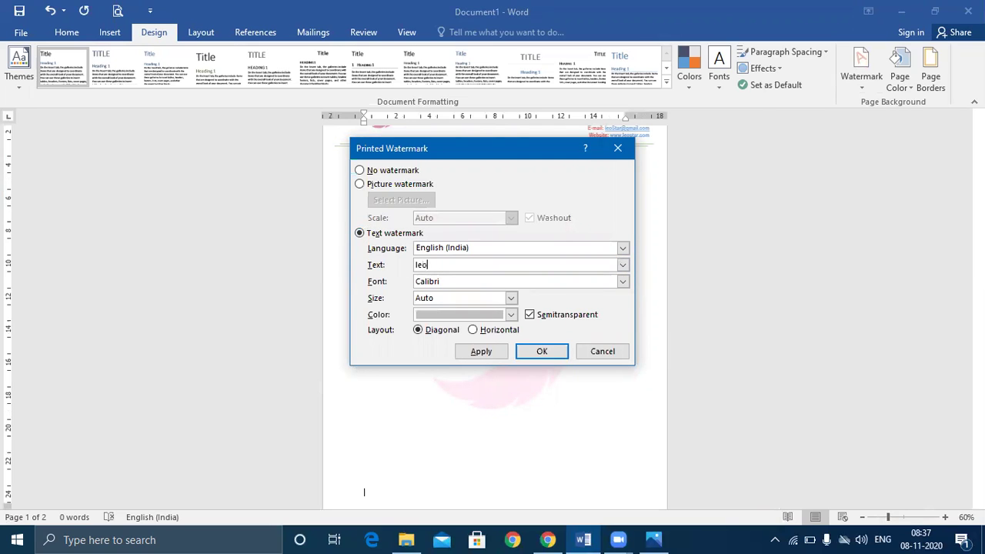
type(" designer")
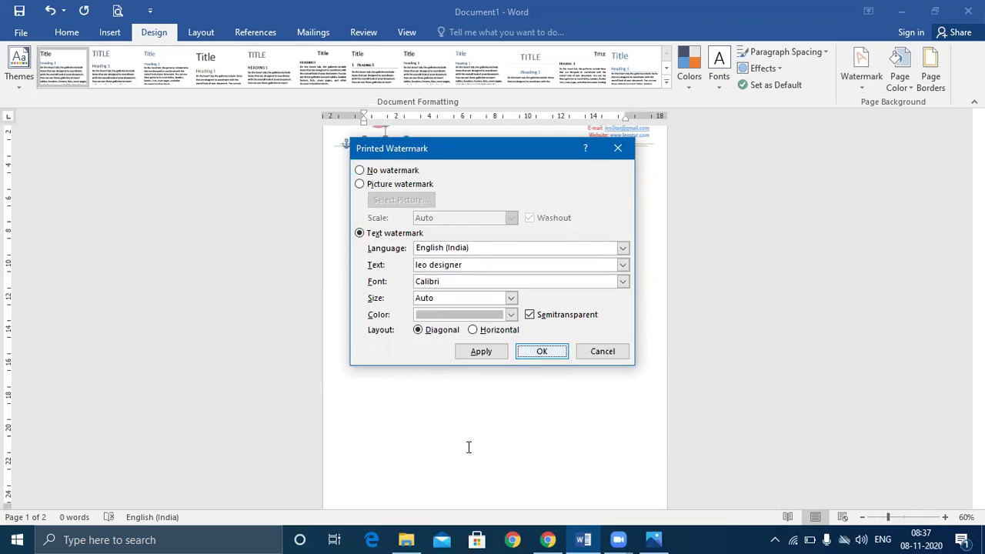
key("Return")
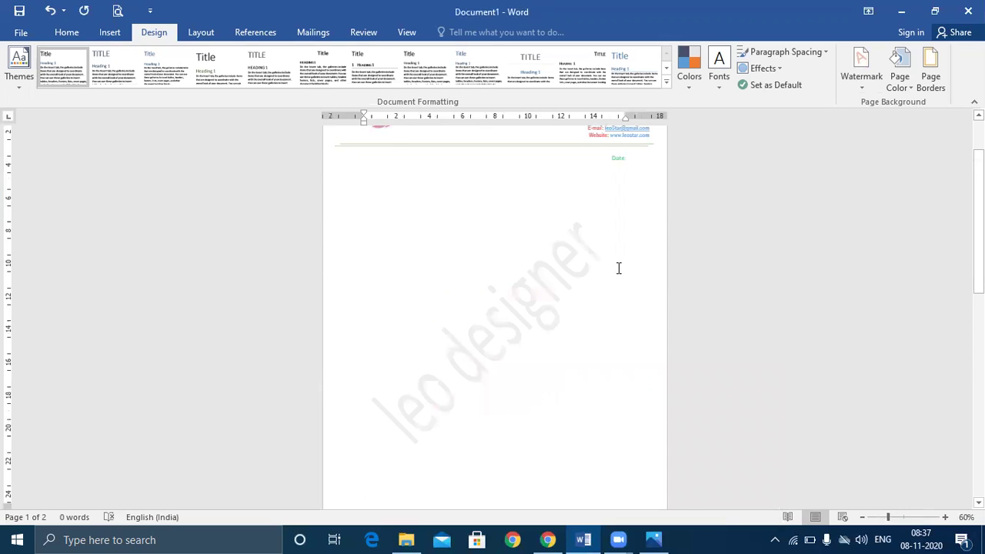
scroll(620, 269, "down", 4)
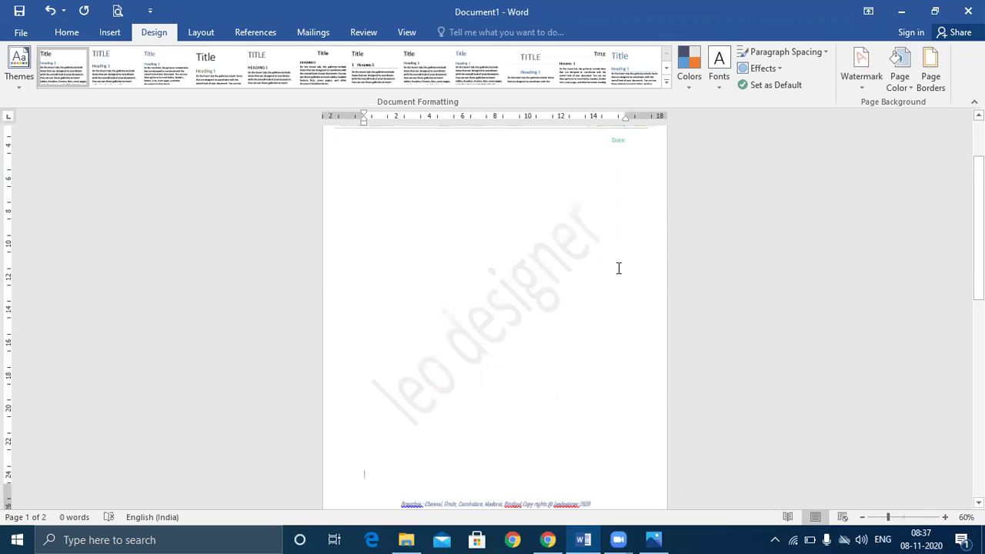
scroll(624, 275, "down", 6)
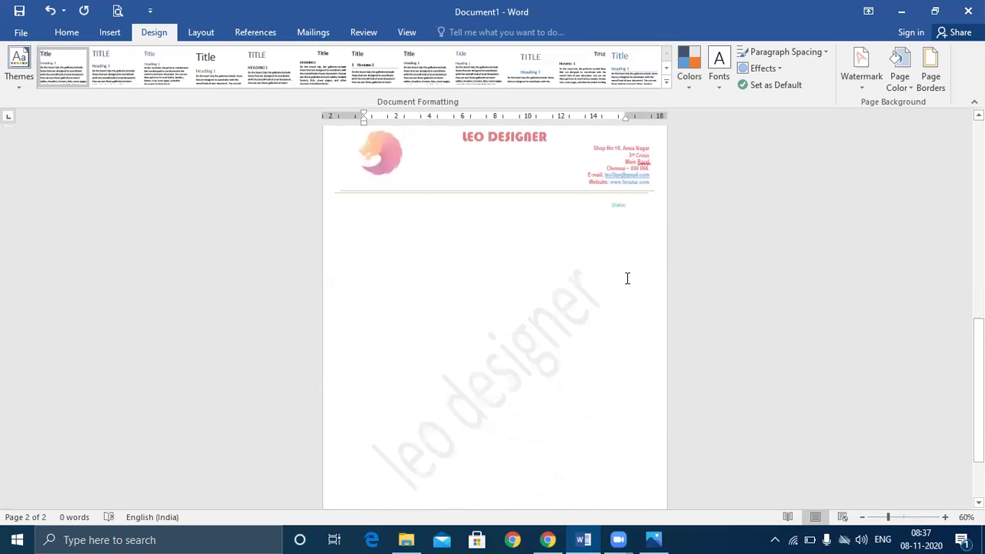
scroll(627, 278, "down", 3)
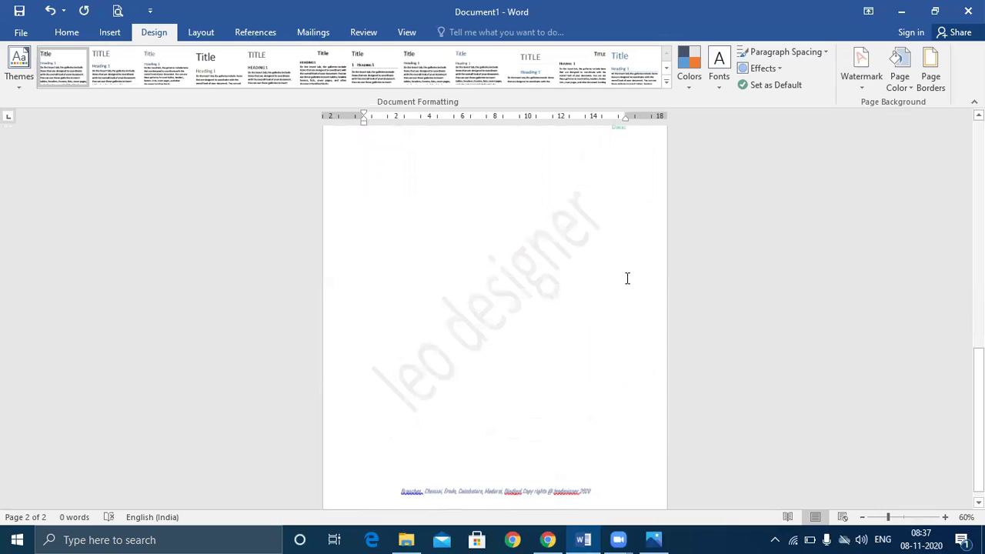